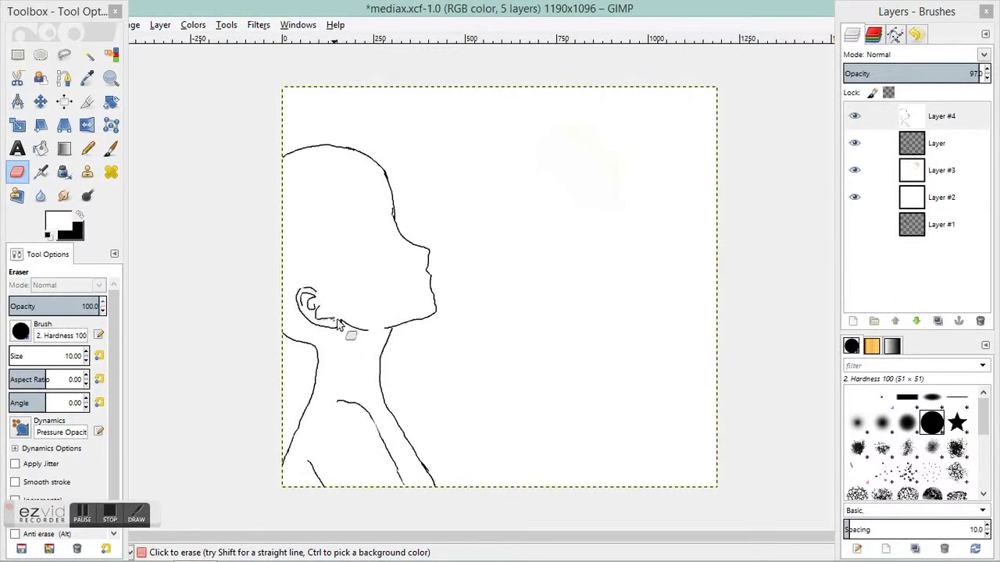
Draw the eyebrow, eye and mouth on the profile face in thin black lines, cleaning them up with the Eraser
left_click(82, 515)
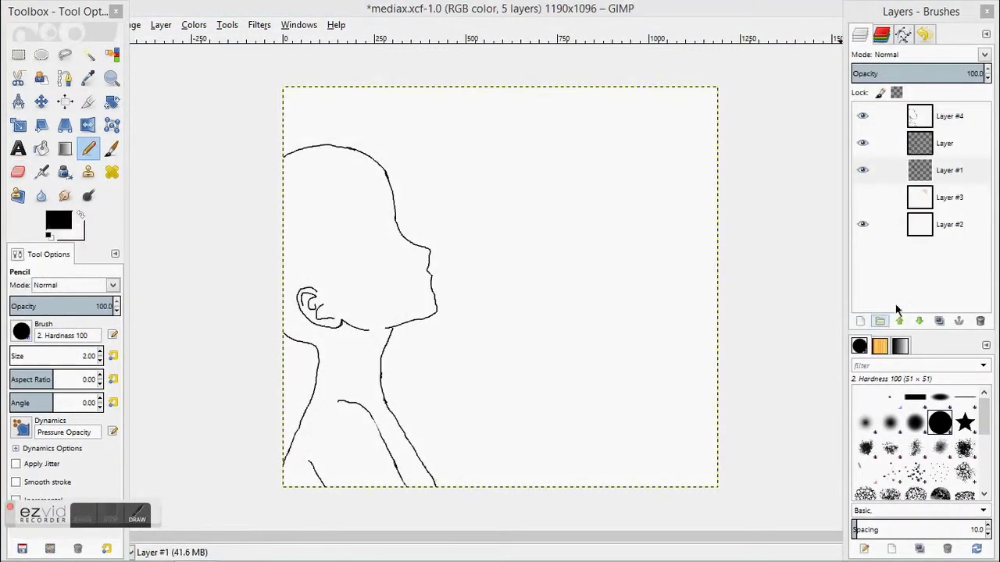
left_click(882, 115)
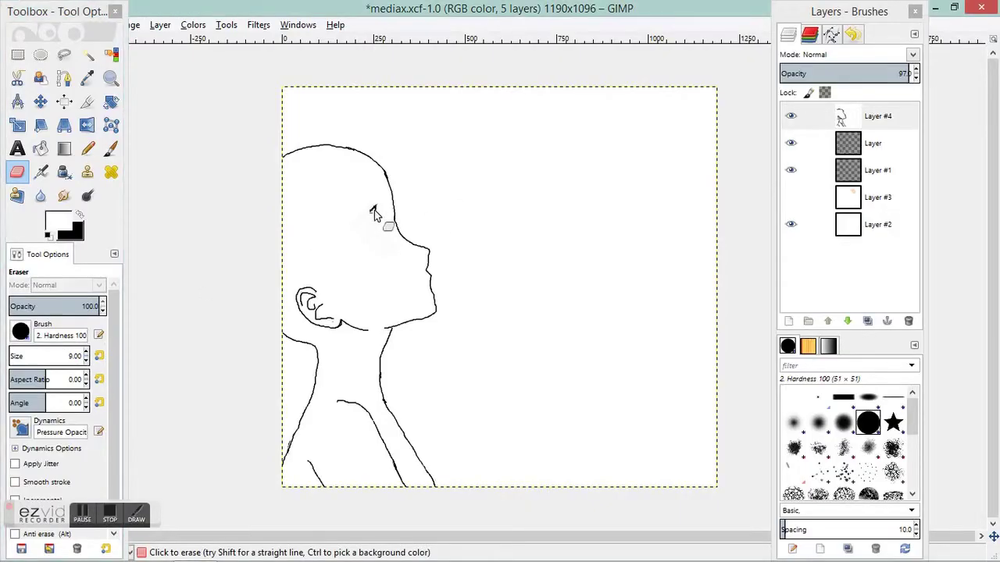
mouse_move(375, 208)
left_mouse_down()
mouse_move(351, 240)
mouse_move(360, 219)
mouse_move(384, 216)
mouse_move(365, 240)
mouse_move(369, 225)
mouse_move(374, 258)
mouse_move(387, 227)
mouse_move(392, 247)
mouse_move(371, 244)
mouse_move(375, 234)
mouse_move(381, 246)
mouse_move(389, 227)
mouse_move(396, 247)
mouse_move(390, 223)
left_mouse_up()
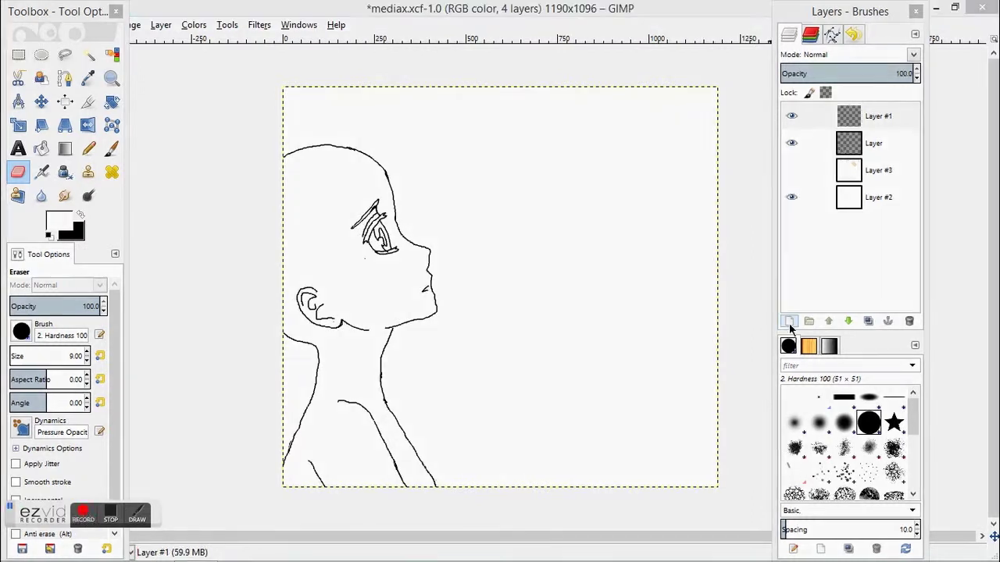
Add a new layer and draw the hair strands around the face, ear and neck in black with the Pencil at size 2
left_click(789, 323)
left_click(234, 350)
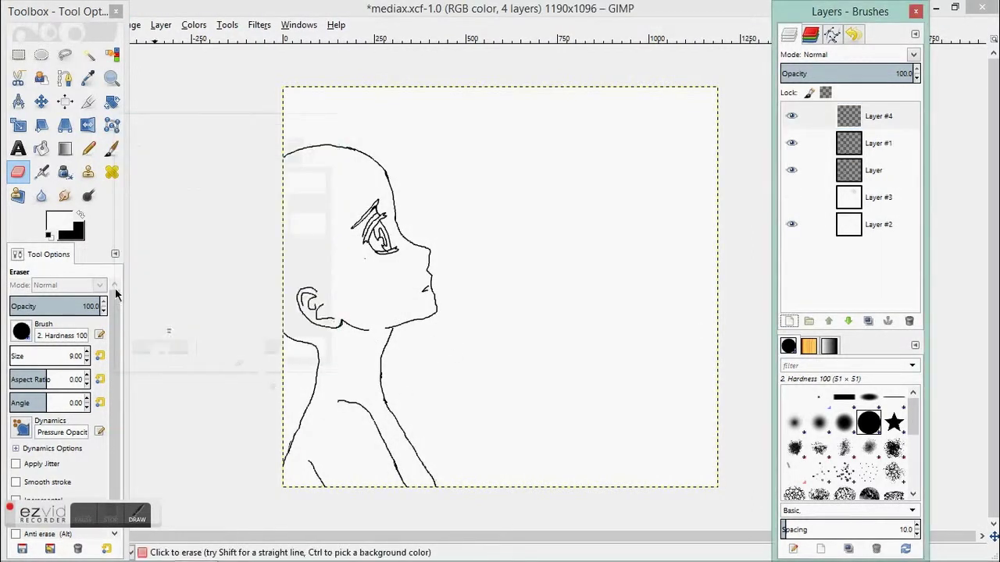
left_click(89, 148)
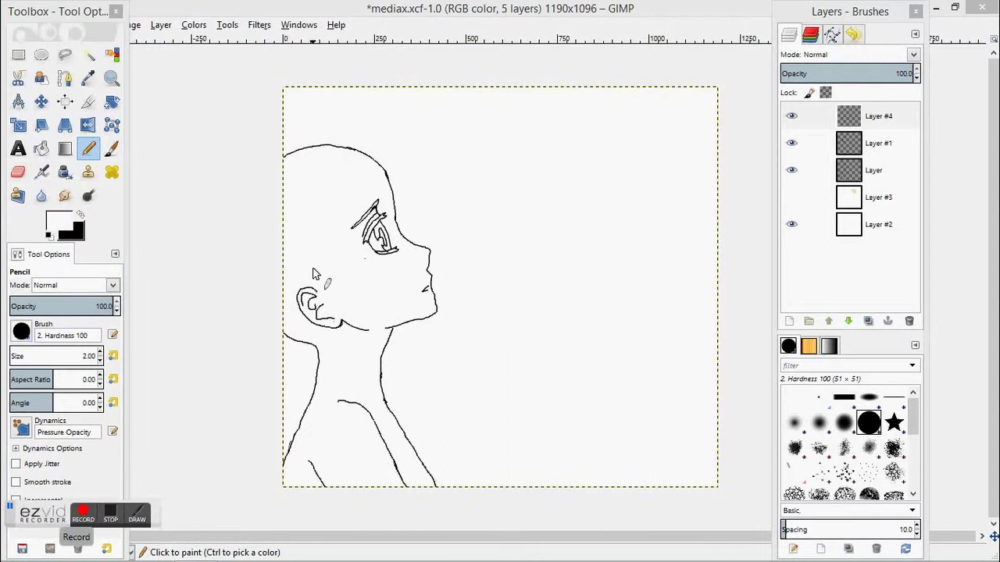
key("x")
left_click_drag(310, 257, 316, 285)
left_click_drag(362, 307, 326, 258)
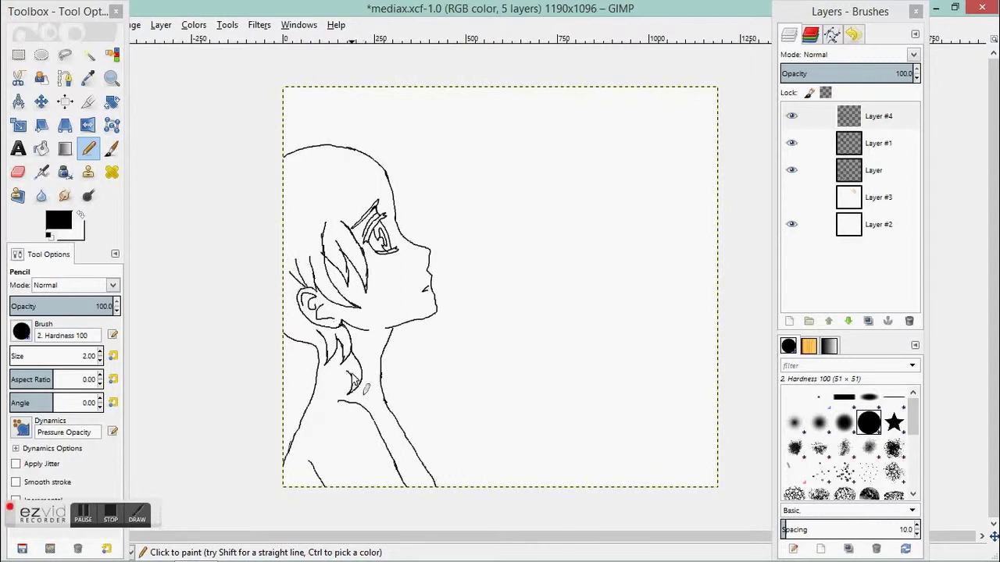
left_click_drag(348, 383, 328, 395)
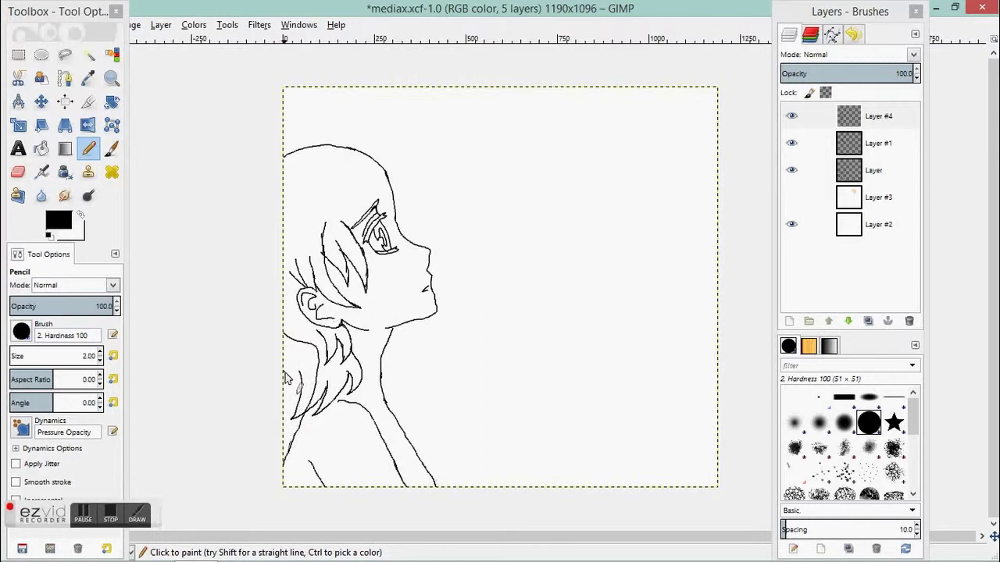
left_click_drag(421, 334, 440, 403)
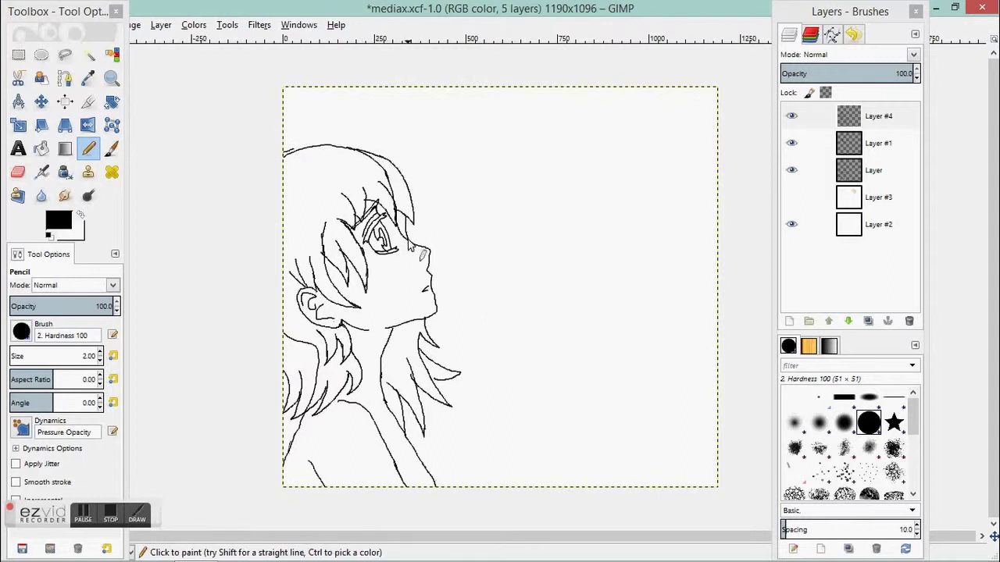
Erase the hair line at the top of the head and redraw the crown outline above the skull with the Pencil
left_click(18, 172)
left_click_drag(359, 149, 387, 160)
left_click(87, 361)
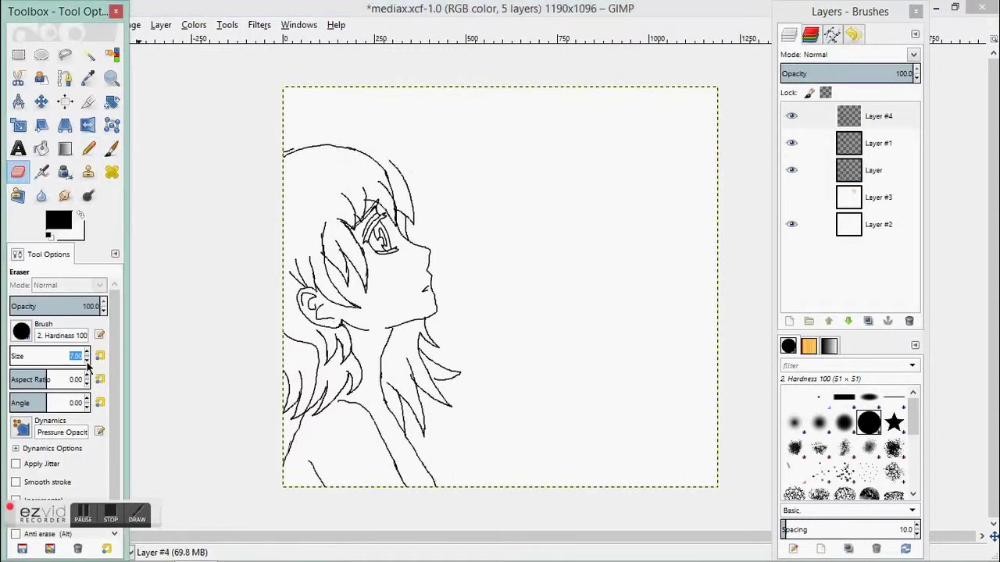
left_click(89, 148)
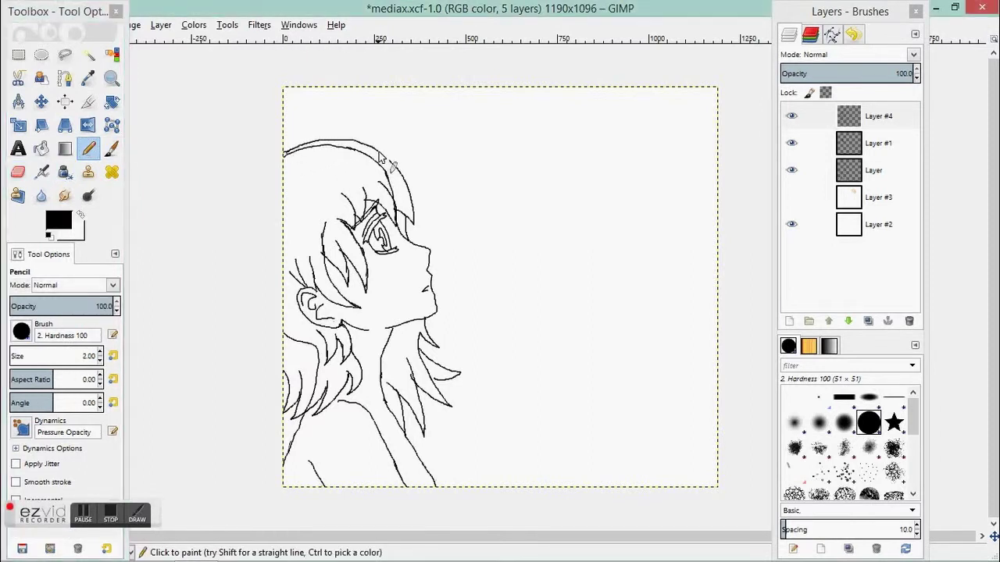
Hide Layer #1, move it beneath the head line-art layer, and erase the old skull outline under the hair with the Eraser at size 15
left_click(876, 144)
left_click(791, 143)
left_click_drag(874, 173, 874, 137)
left_click(18, 173)
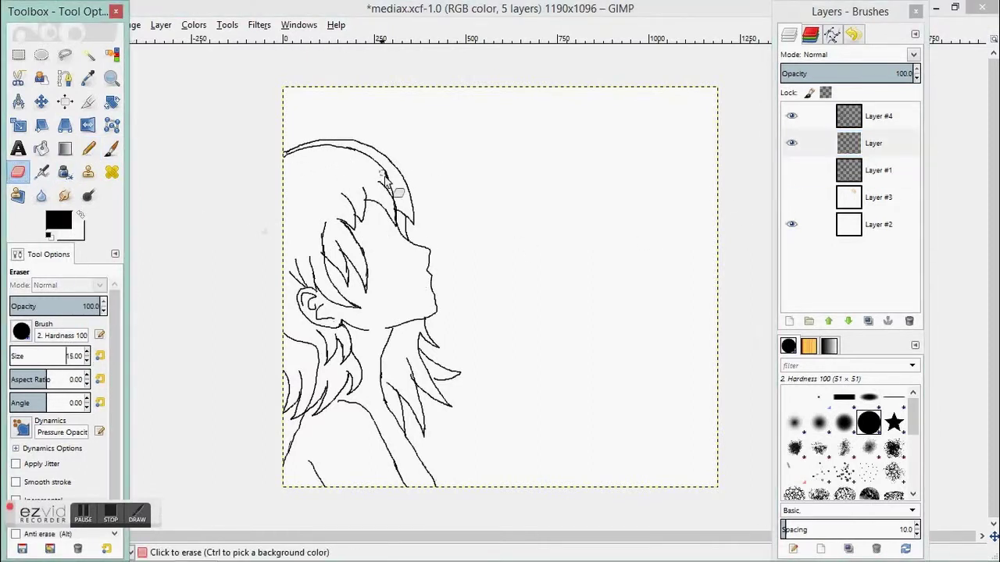
left_click_drag(396, 193, 321, 146)
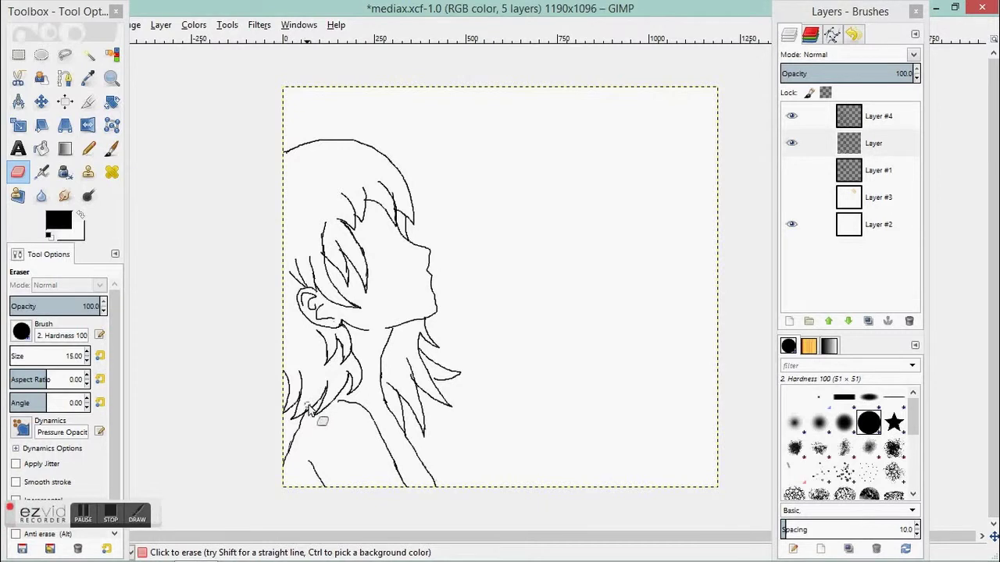
Draw the collar and shoulder strap lines below the hair on Layer #4 with the Pencil
key("n")
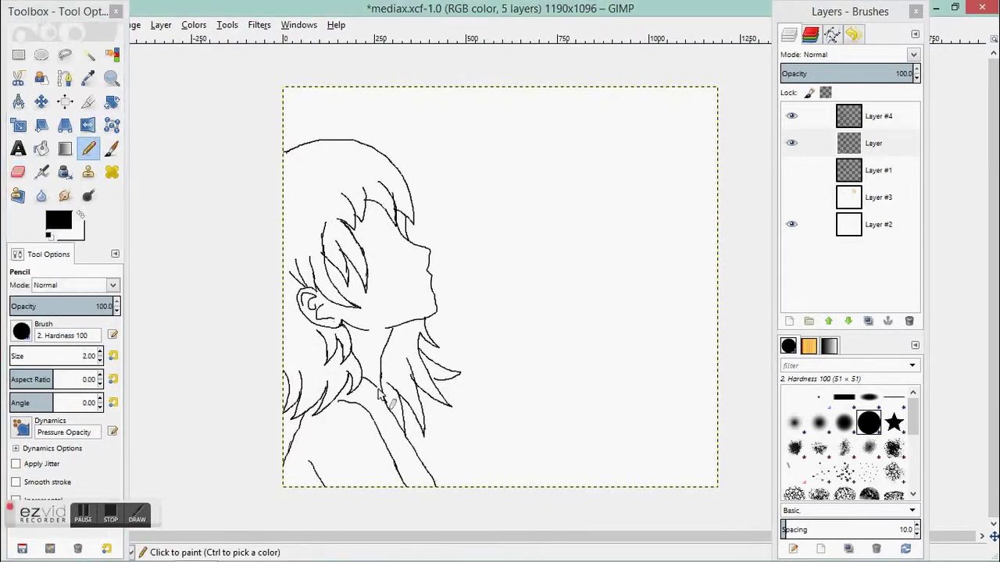
key("ctrl+z")
left_click(890, 126)
left_click_drag(362, 379, 367, 382)
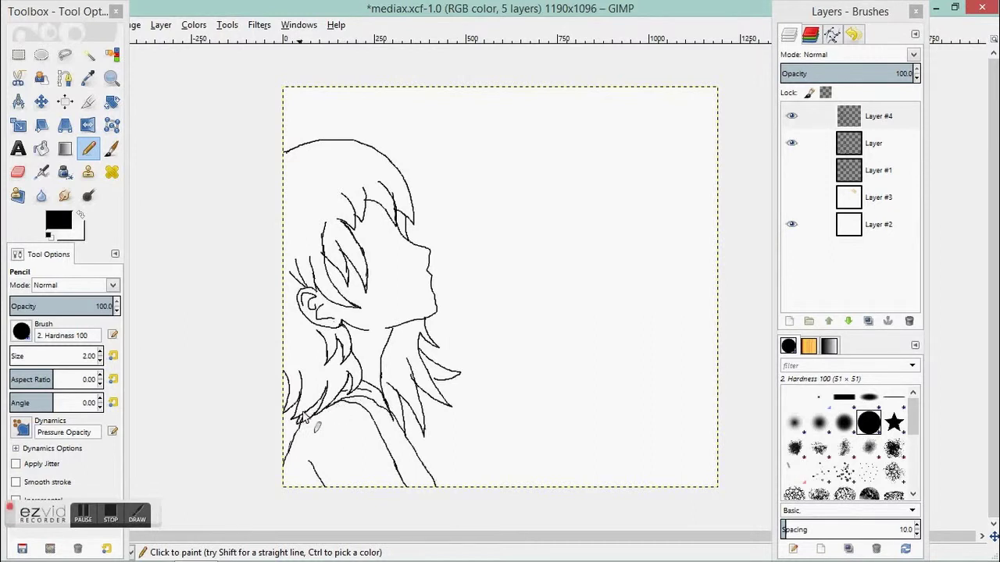
key("shift+e")
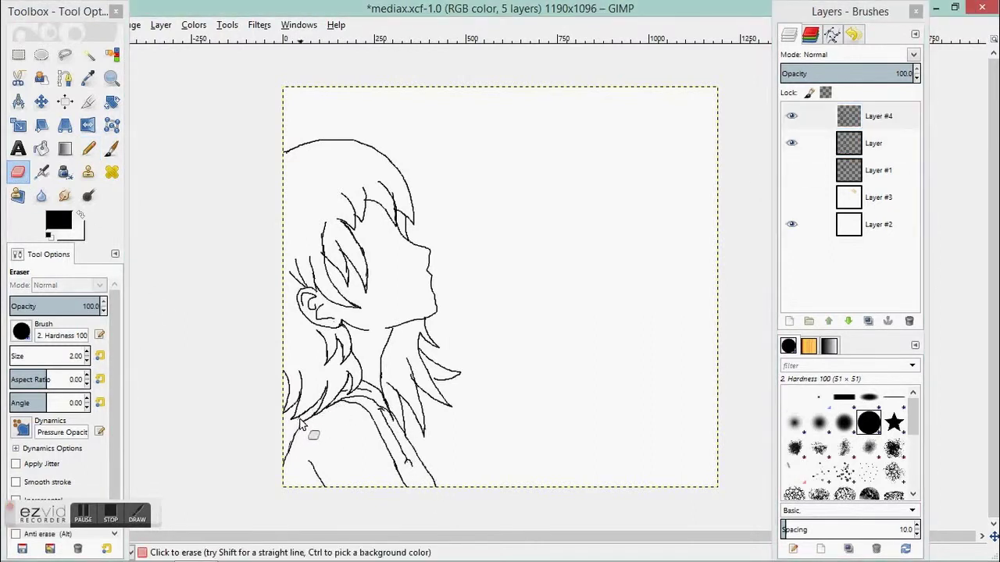
key("n")
Show Layer #1, merge Layer #4 down into the head line-art layer, and raise Layer #1 to the top of the stack
left_click(791, 170)
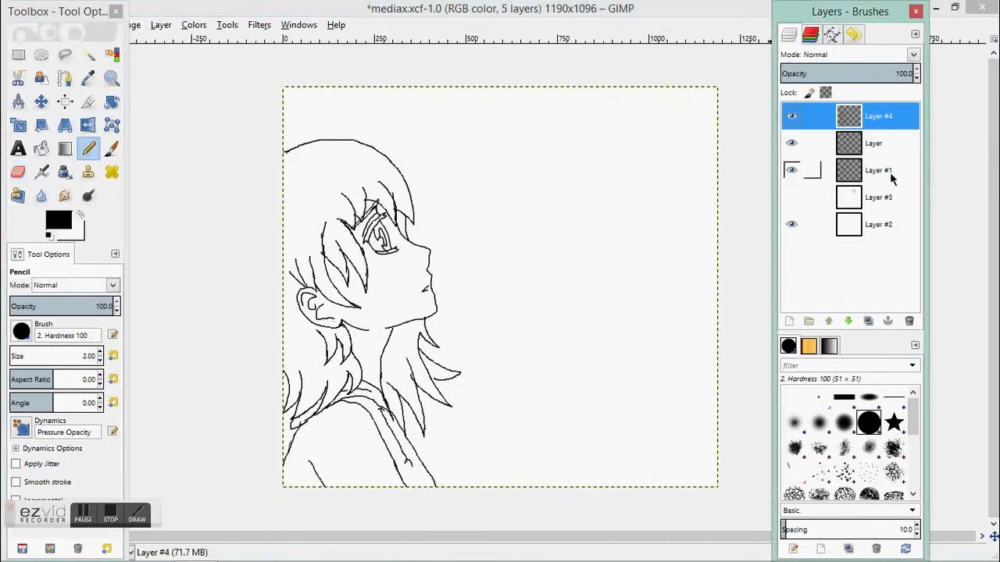
left_click(882, 143)
right_click(865, 129)
left_click(910, 229)
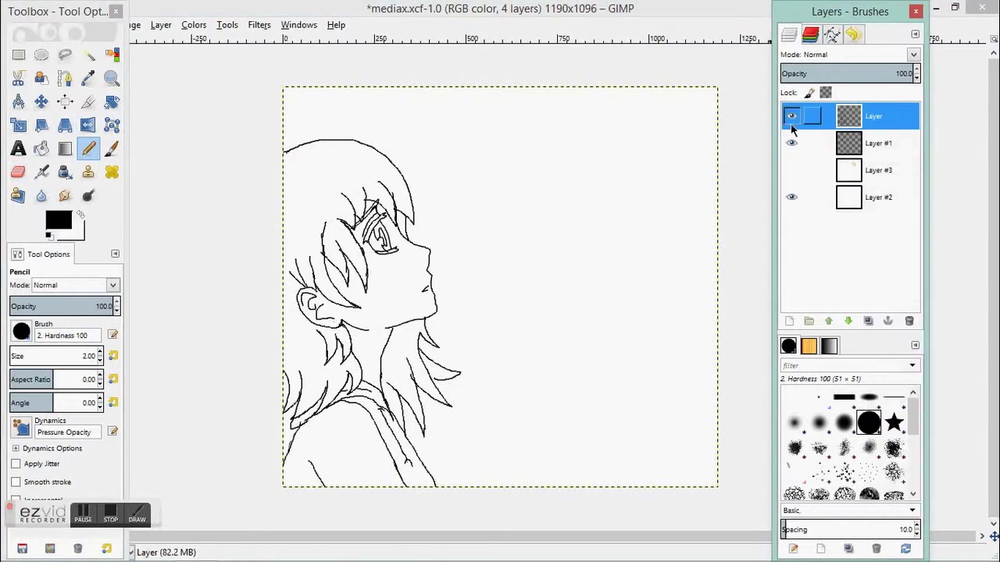
left_click(871, 147)
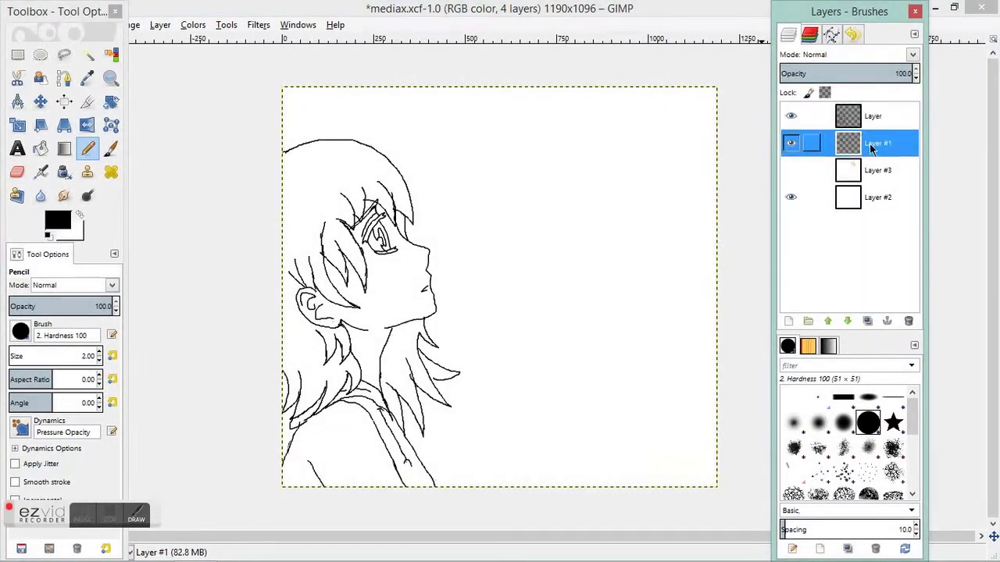
left_click_drag(870, 147, 870, 112)
Fill the eyebrow, upper eyelash and lower lash line on Layer #1 with black using Bucket Fill
left_click(112, 79)
left_click_drag(388, 232, 422, 258)
left_click(46, 326)
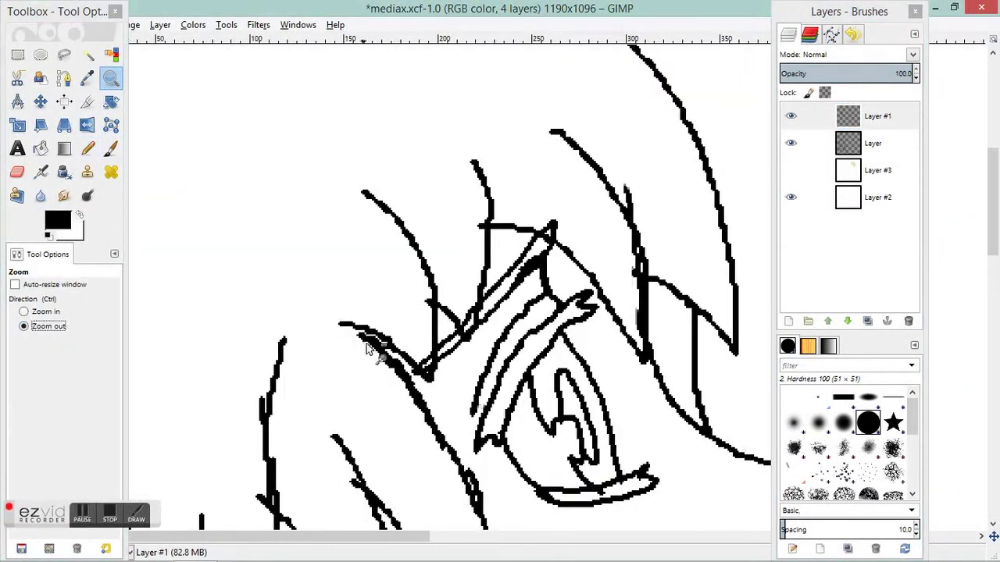
left_click(371, 348)
scroll(370, 347, "down", 1)
left_click(42, 148)
left_click(489, 253)
left_click(499, 170)
left_click(588, 357)
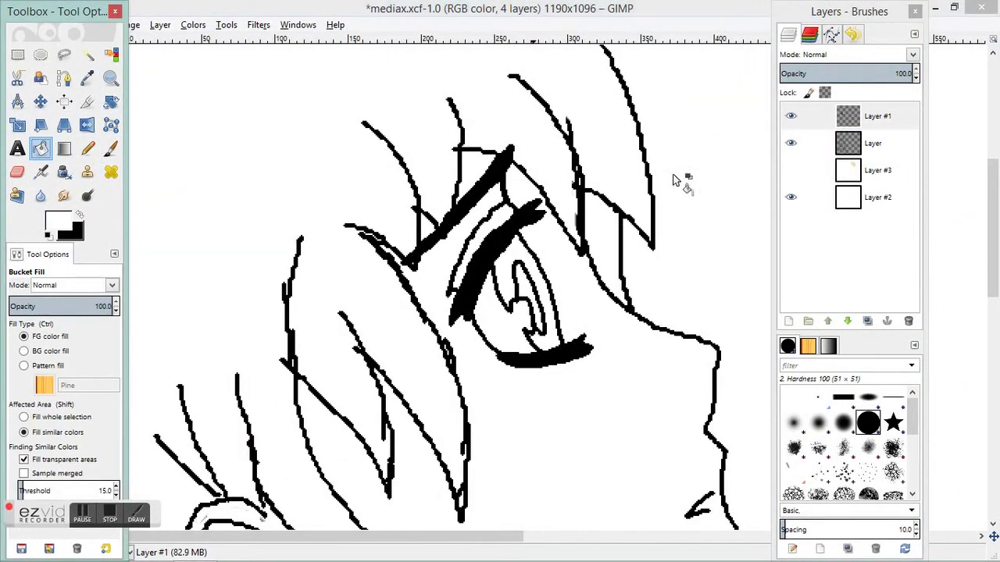
Hide Layer #2 and paint the white of the eye with the Pencil at size 2
left_click(791, 197)
key("n")
key("x")
left_click_drag(497, 316, 485, 344)
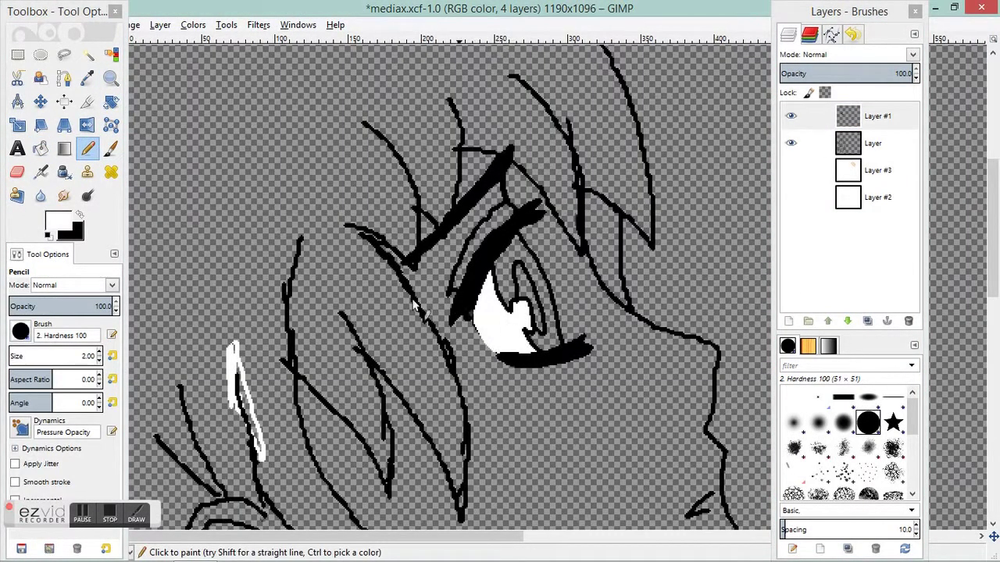
Fill the iris with light blue and colour the pupil area inside it dark blue
left_click(58, 222)
left_click(256, 339)
key("shift+b")
left_click(523, 281)
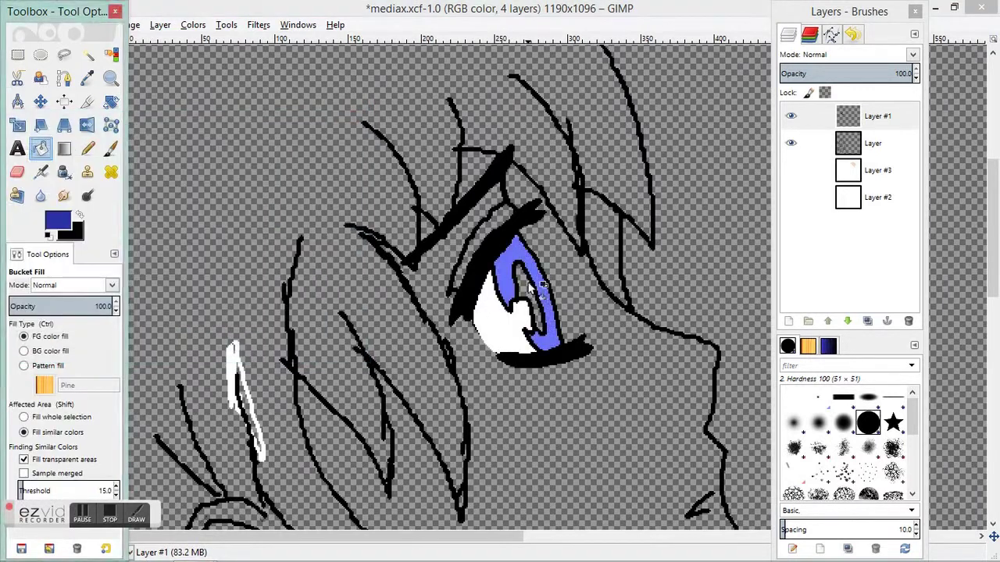
key("n")
left_click_drag(524, 274, 536, 293)
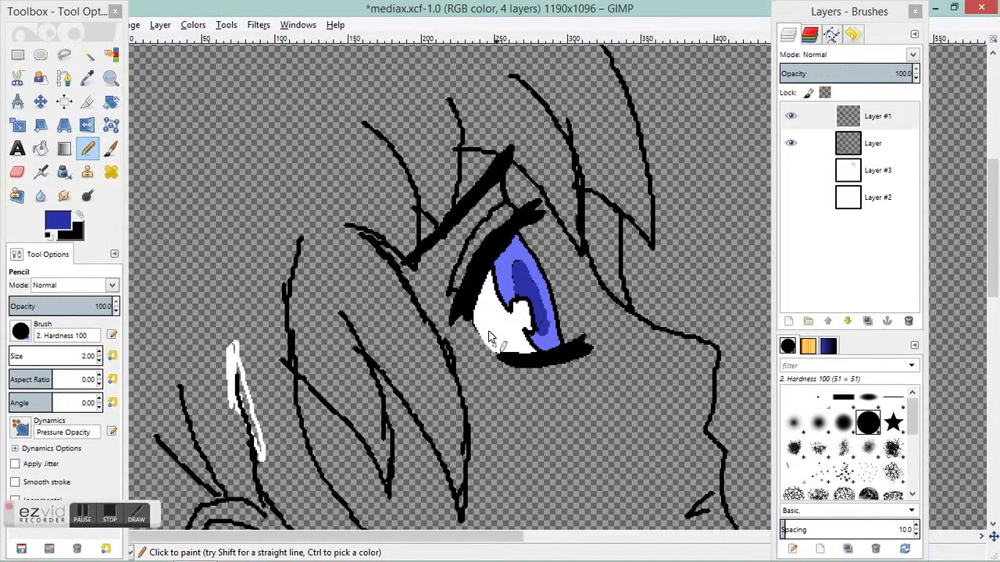
Show Layer #2 again and make the head line-art layer active
left_click(111, 78)
left_click(406, 356)
double_click(406, 356)
left_click(791, 197)
left_click_drag(992, 234, 993, 332)
left_click(872, 144)
left_click(791, 144)
left_click(791, 143)
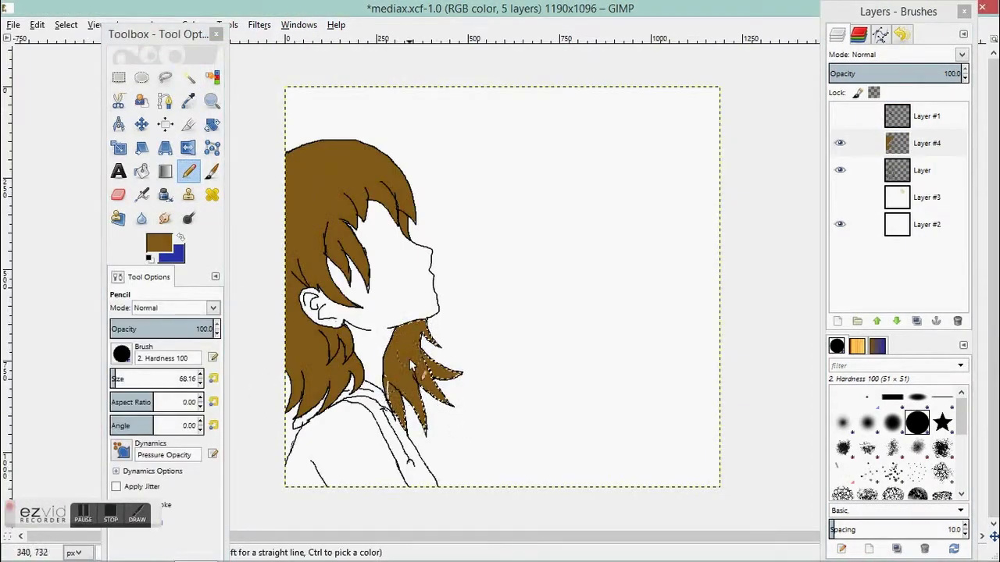
Paint the selected hair lock under the chin brown, clear the selection, and lower Layer #4 below the line-art layer
key("r")
key("u")
key("n")
left_click_drag(429, 413, 430, 369)
left_click(119, 79)
left_click(896, 321)
Outline shading areas on the fringe and back hair in dark brown with the Pencil at size 2
left_click(211, 101)
mouse_move(257, 112)
left_mouse_down()
mouse_move(475, 409)
mouse_move(529, 465)
left_mouse_up()
left_click(189, 171)
left_click_drag(172, 380, 133, 380)
mouse_move(366, 249)
left_mouse_down()
mouse_move(385, 286)
mouse_move(406, 287)
mouse_move(431, 307)
left_mouse_up()
double_click(188, 379)
type("2")
key("Return")
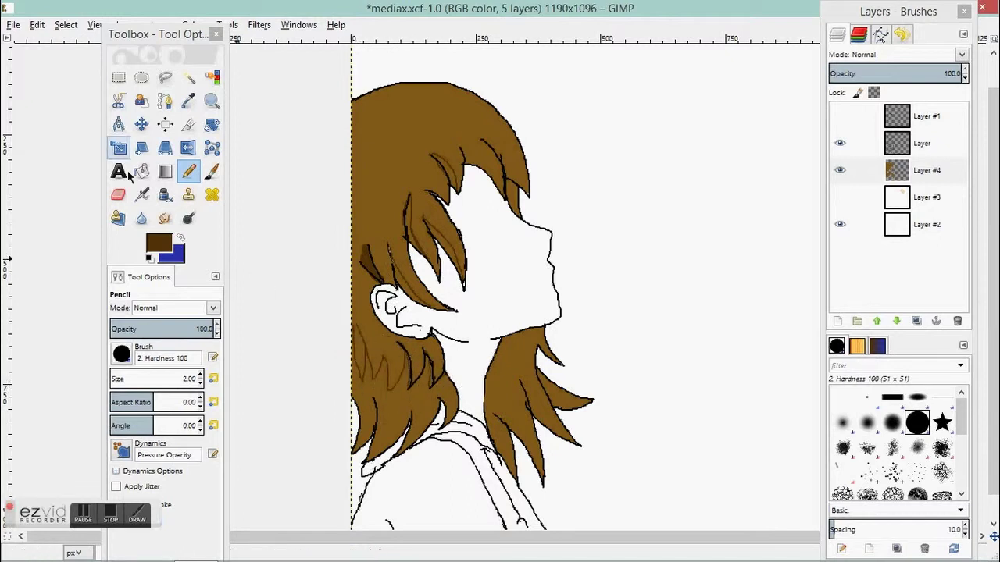
Fill the lower back hair with dark brown, and outline and fill the shading on the strand above the ear
key("shift+b")
left_click(429, 359)
left_click(189, 171)
left_click_drag(397, 285, 437, 307)
left_click(141, 171)
left_click(418, 295)
left_click(189, 171)
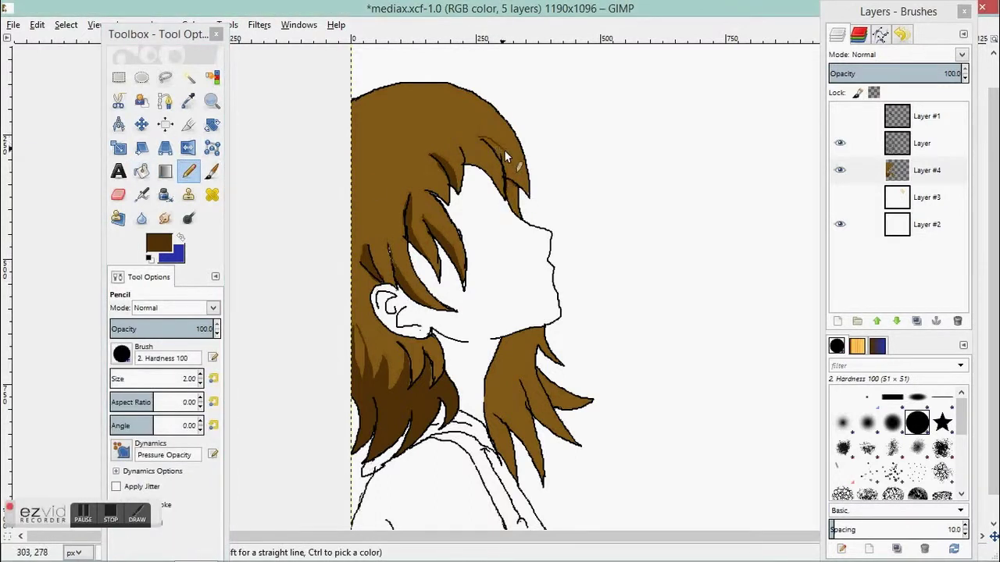
Outline and fill dark brown shading on the tips of the fringe above the forehead
left_click(141, 175)
left_click(521, 188)
key("ctrl+z")
left_click(512, 193)
left_click(189, 171)
left_click_drag(462, 148, 506, 182)
left_click(143, 174)
left_click(512, 167)
left_click(478, 160)
Set the Pencil size to 10 and extend the dark brown shading across the hair below the ear, filling it in
left_click(83, 511)
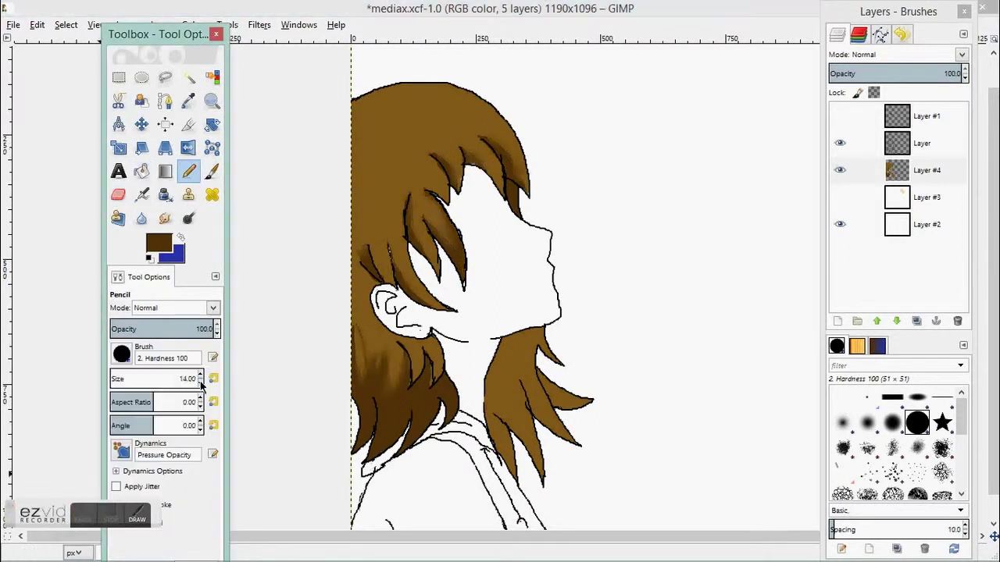
left_click(200, 383)
left_click(352, 319)
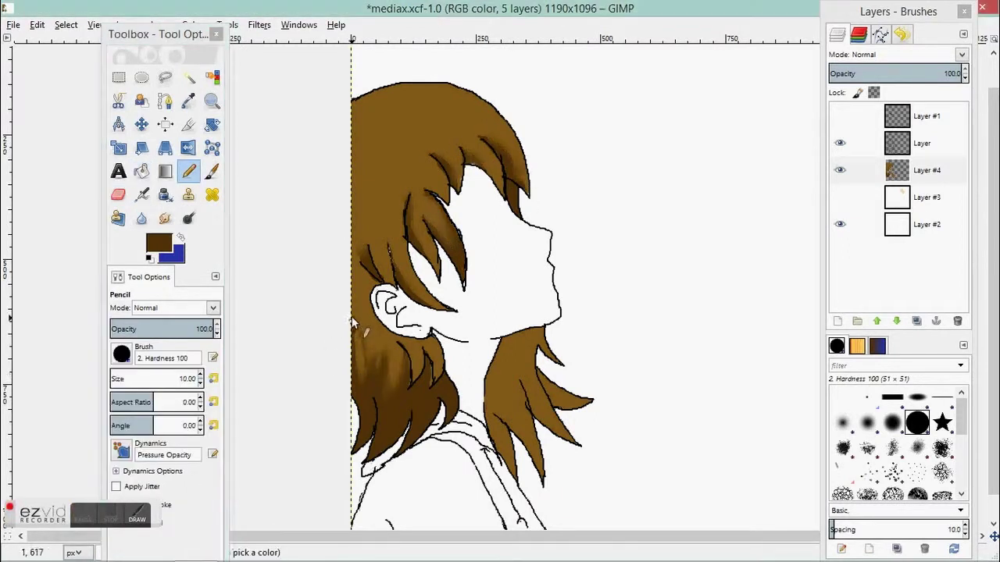
key("shift+b")
left_click(402, 377)
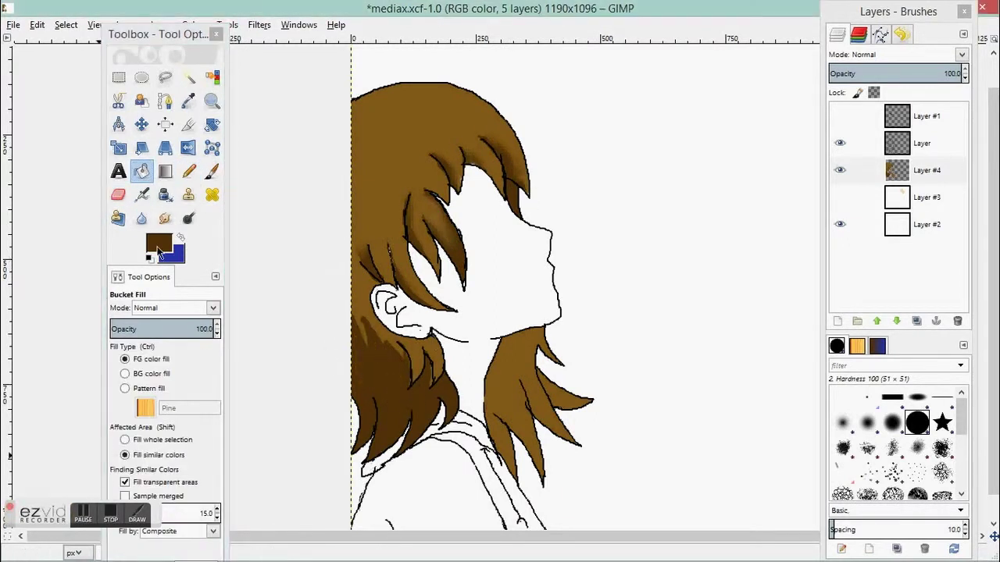
Outline shading on the hair lock under the chin with the Pencil at size 3 and fill it dark brown
key("n")
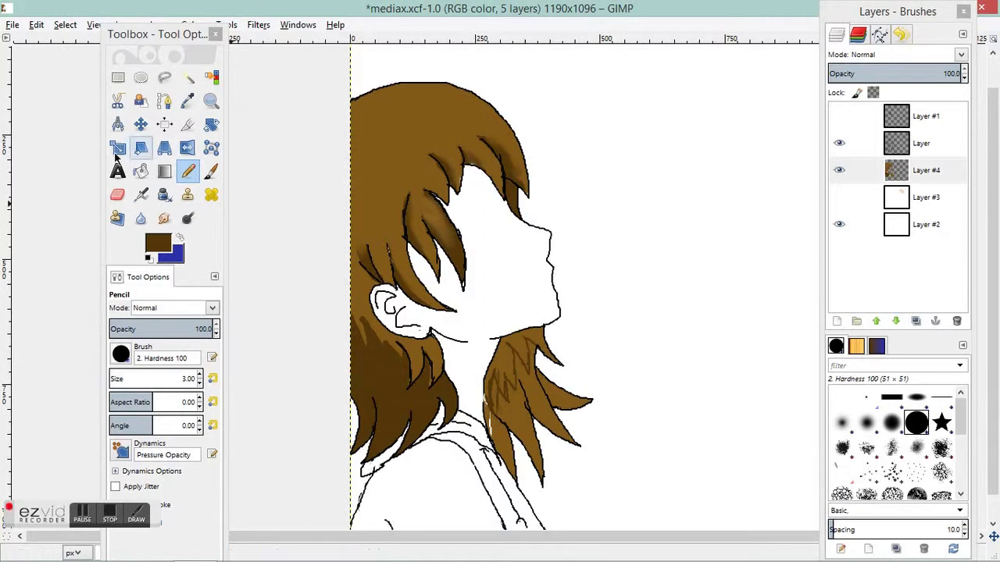
key("shift+b")
left_click(490, 402)
key("n")
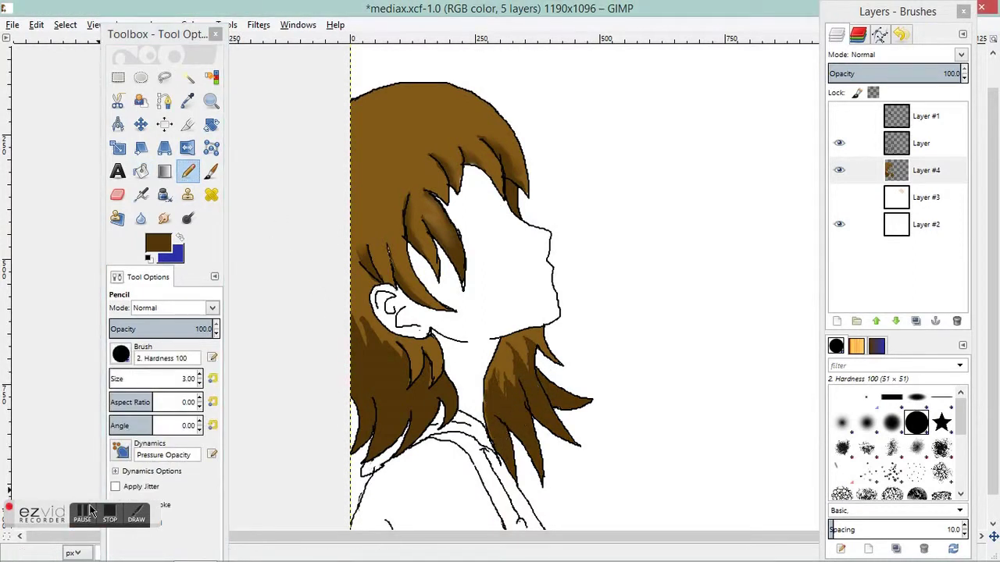
Blend the dark brown shading into the lighter hair with the Smudge tool at size 3
key("s")
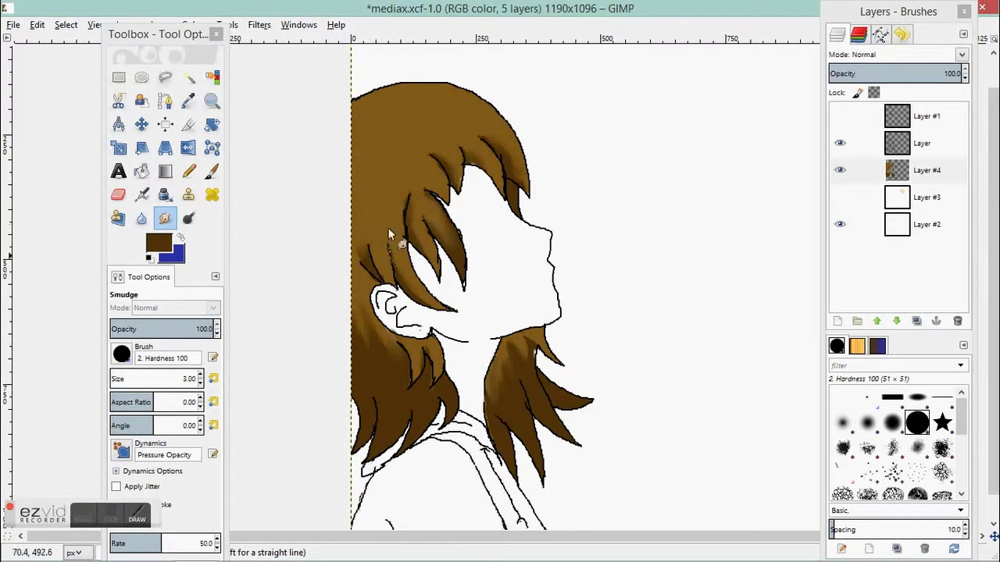
left_click(95, 519)
left_click(86, 516)
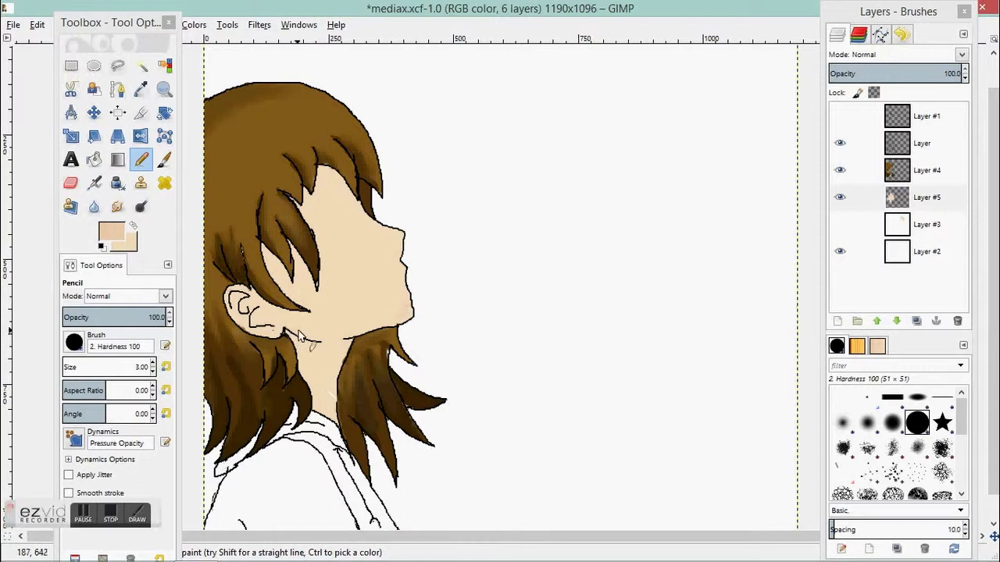
Shade the neck with the darker skin tone and blend the skin shading with the Smudge tool at size 20
left_click(94, 160)
left_click(325, 370)
key("ctrl+z")
left_click(141, 160)
left_click(94, 160)
left_click(83, 514)
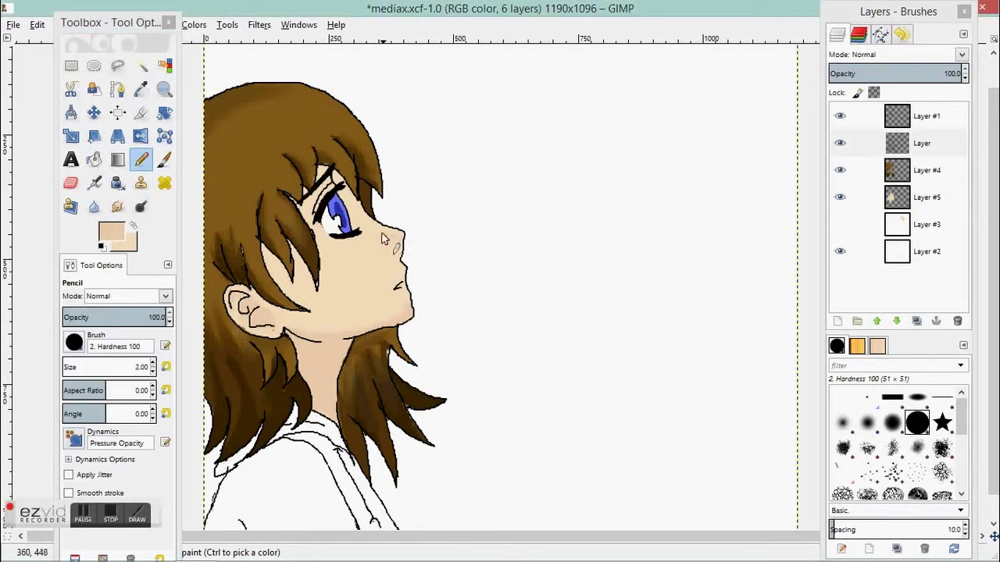
left_click(117, 207)
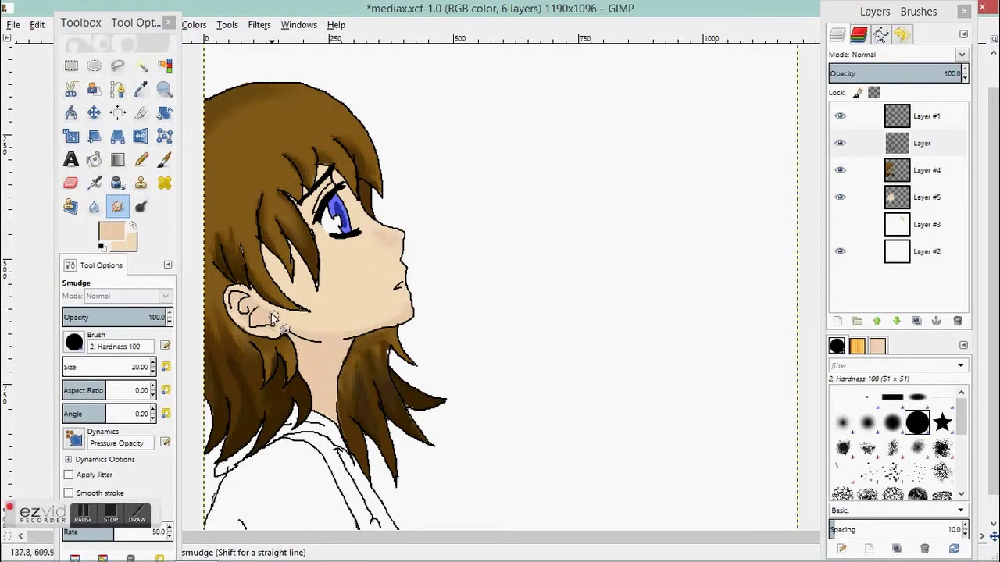
Darken the neck skin just under the jaw on Layer #5 with the Dodge/Burn tool set to Burn
left_click(927, 170)
left_click(927, 198)
left_click(140, 206)
left_click_drag(295, 339, 321, 345)
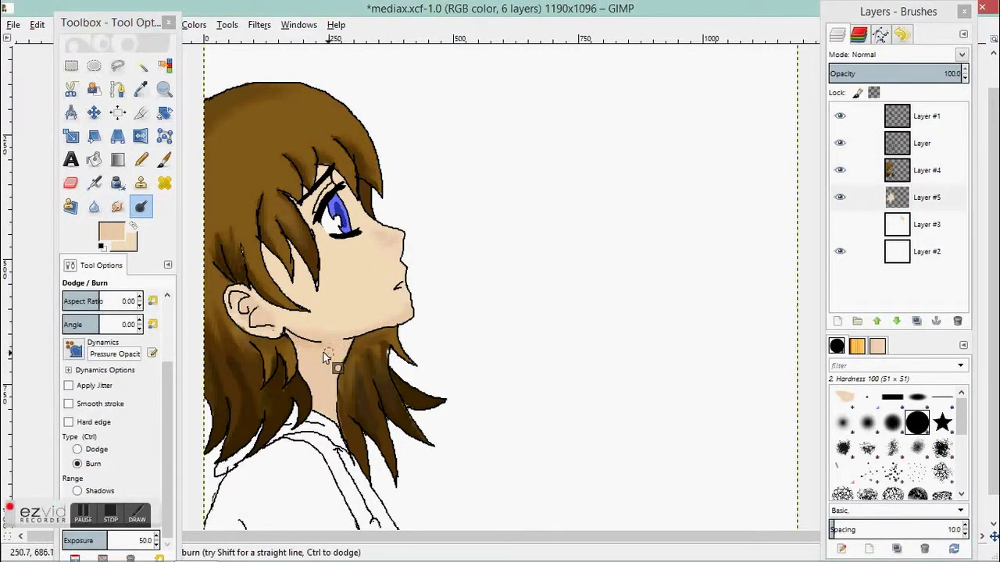
left_click_drag(167, 390, 167, 357)
left_click(139, 333)
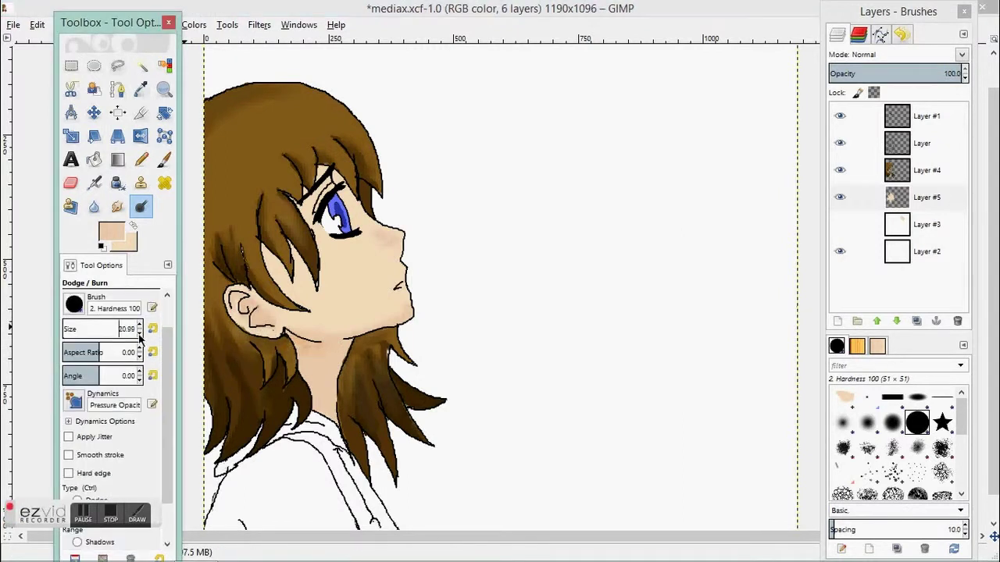
Paint a pinkish blush on the cheek with the Paintbrush at size 7 and soften it with the Smudge tool at size 19
left_click(111, 231)
left_click(140, 276)
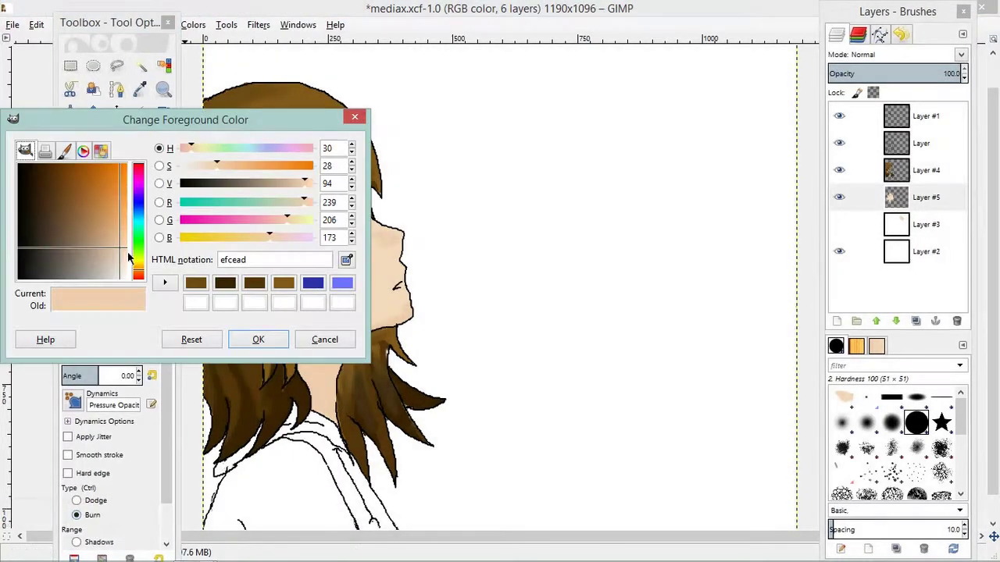
left_click(257, 340)
left_click(164, 161)
left_click_drag(336, 256, 353, 249)
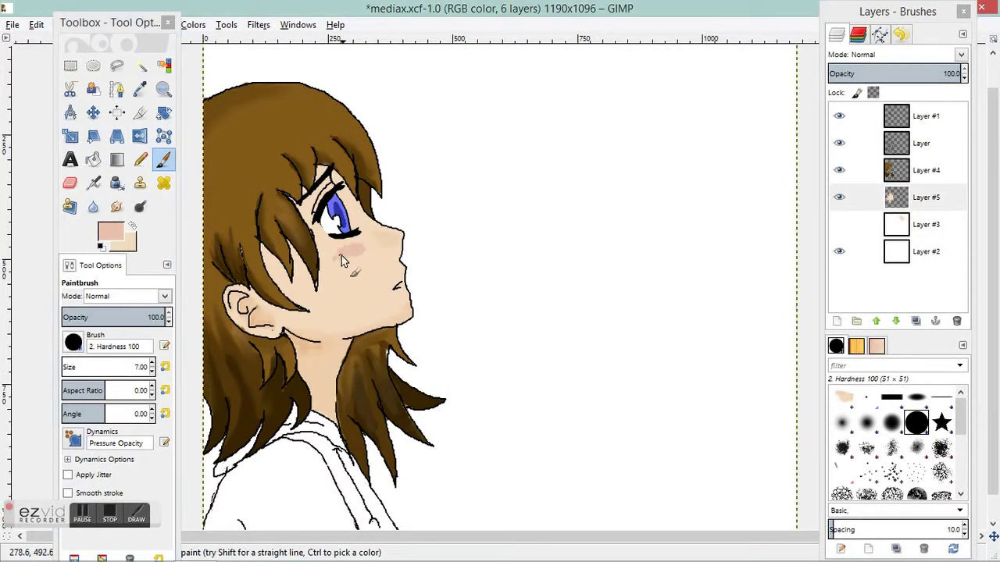
key("s")
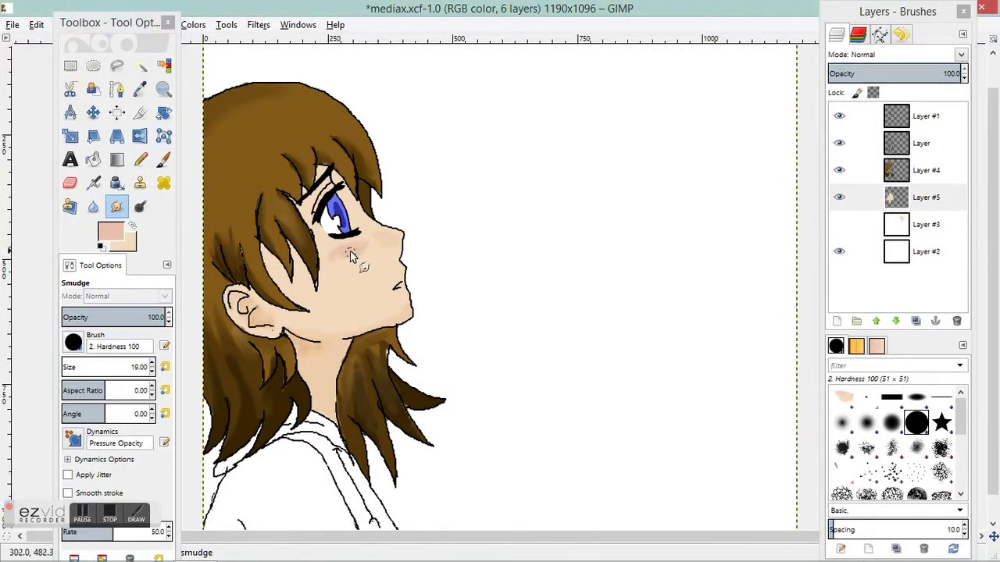
mouse_move(339, 252)
left_mouse_down()
mouse_move(348, 265)
mouse_move(371, 259)
left_mouse_up()
left_click(152, 364)
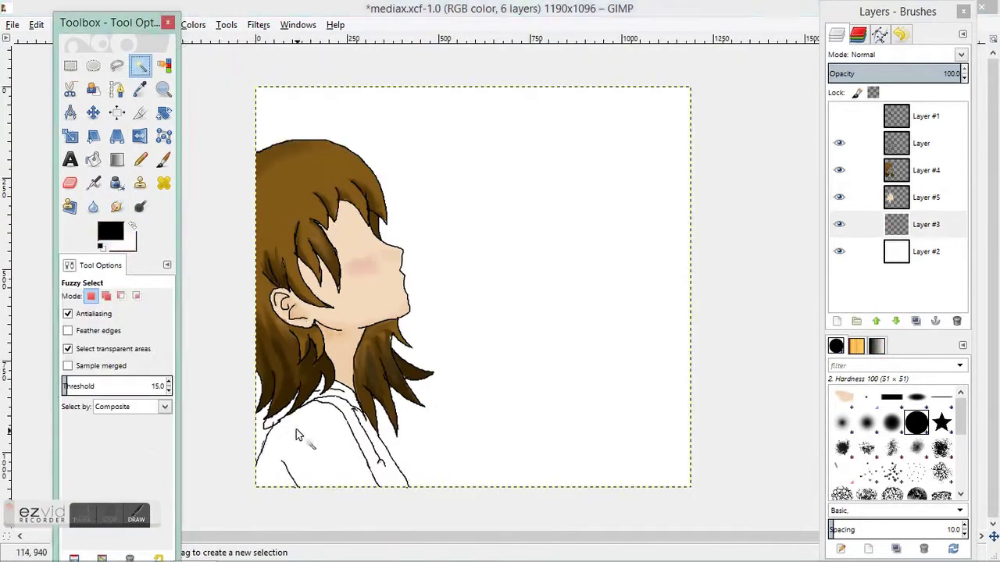
Select the hoodie body regions with Fuzzy Select and paint them light blue on Layer #3
left_click(358, 432, "shift")
left_click(111, 231)
left_click(138, 206)
mouse_move(120, 217)
left_mouse_down()
mouse_move(123, 233)
mouse_move(101, 237)
left_mouse_up()
left_click(258, 339)
left_click(164, 160)
mouse_move(328, 410)
left_mouse_down()
mouse_move(275, 448)
mouse_move(321, 486)
mouse_move(343, 430)
mouse_move(323, 447)
mouse_move(383, 487)
mouse_move(369, 461)
left_mouse_up()
key("ctrl+z")
left_click(898, 224)
left_click_drag(111, 231, 129, 244)
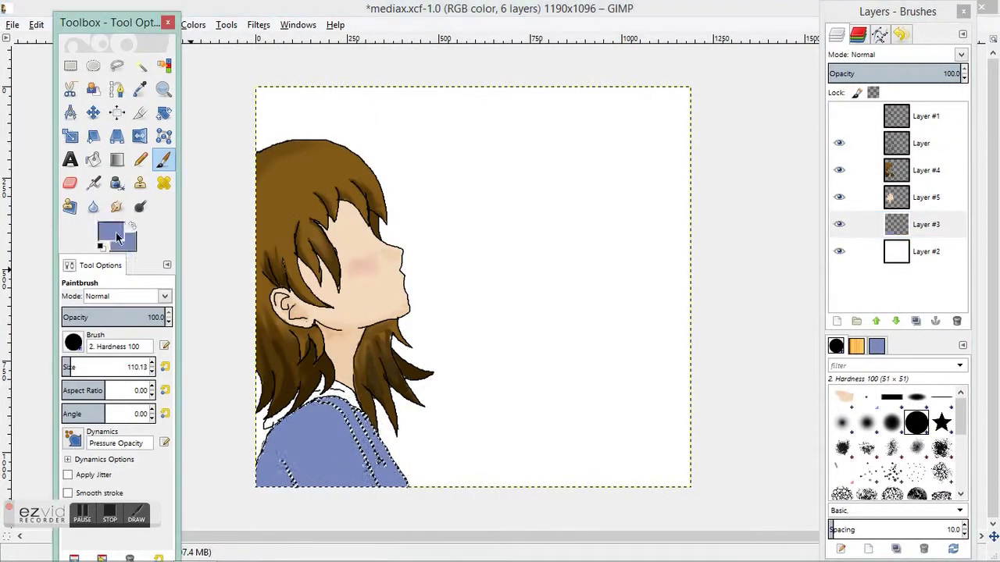
Select the hood regions around the neck with Fuzzy Select and paint them darker blue on Layer #3
left_click(111, 231)
left_click(79, 209)
left_click(258, 339)
left_click(140, 67)
left_click(898, 145)
left_click(316, 400)
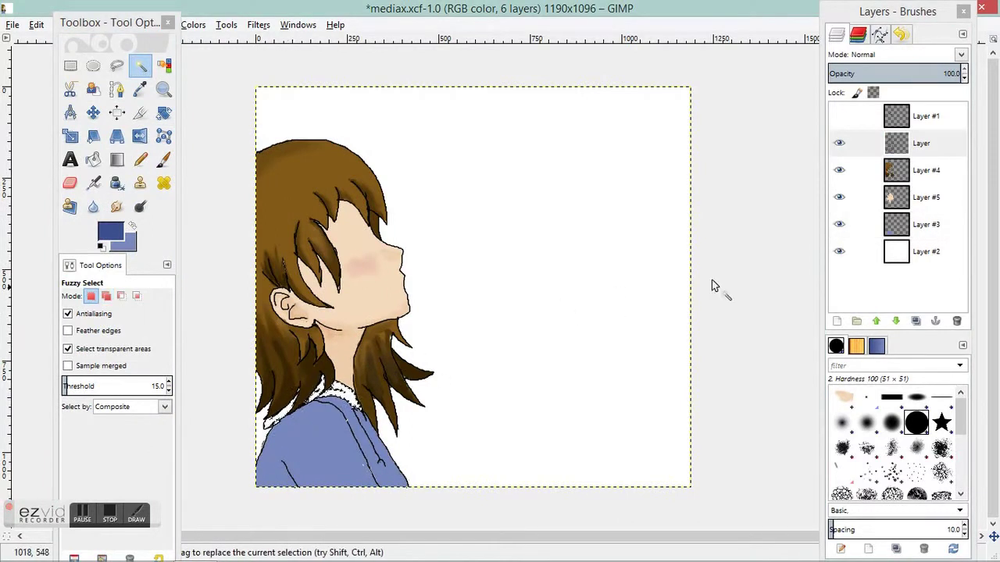
left_click(898, 224)
left_click(164, 160)
left_click_drag(341, 394, 280, 417)
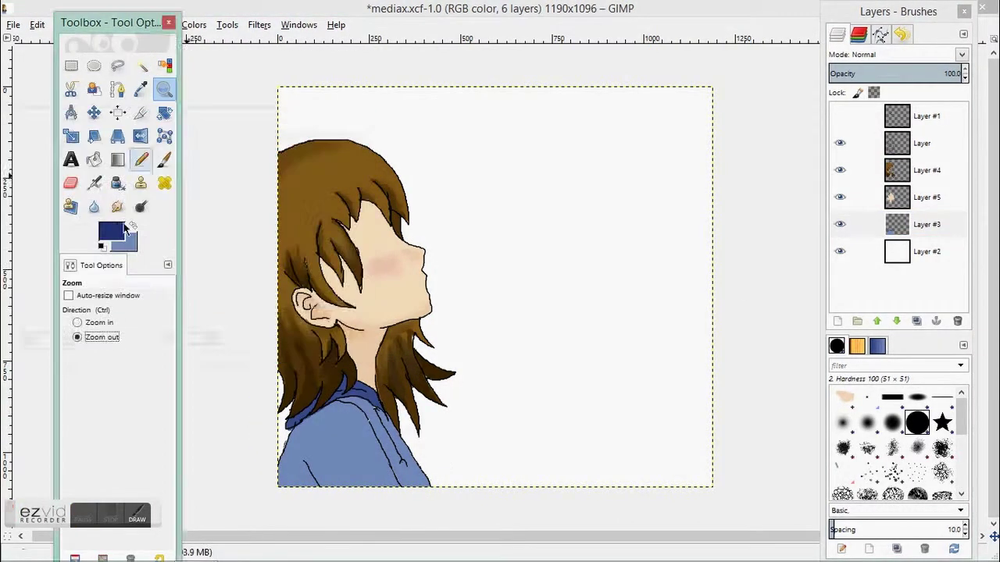
Shade the folds and edges of the hood around the neck with a dark navy
left_click(491, 501, "ctrl")
left_click(408, 383)
left_click(412, 381)
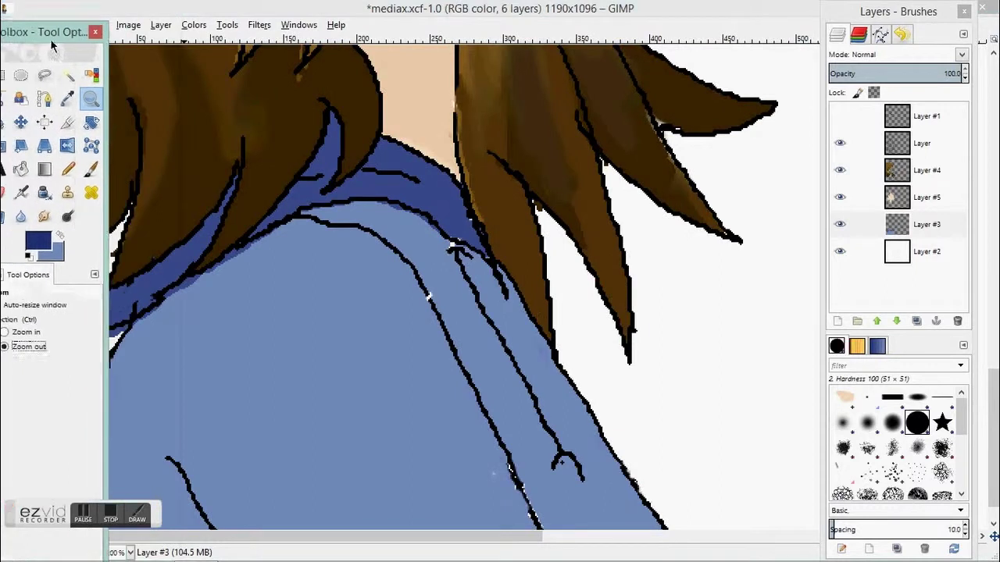
mouse_move(297, 236)
left_mouse_down()
mouse_move(312, 226)
mouse_move(314, 186)
mouse_move(385, 232)
left_mouse_up()
left_click(80, 380)
mouse_move(83, 381)
left_mouse_down()
mouse_move(69, 339)
mouse_move(43, 37)
mouse_move(90, 21)
left_mouse_up()
left_click(128, 358)
left_click(86, 226)
left_click(128, 365)
left_click_drag(359, 220, 397, 244)
left_click_drag(211, 282, 190, 299)
left_click_drag(81, 12, 622, 47)
mouse_move(167, 314)
left_mouse_down()
mouse_move(152, 328)
mouse_move(162, 320)
left_mouse_up()
Blend the navy hood shading with the Smudge tool at size 19
left_click(635, 236)
left_click(671, 395)
left_click_drag(375, 232, 360, 224)
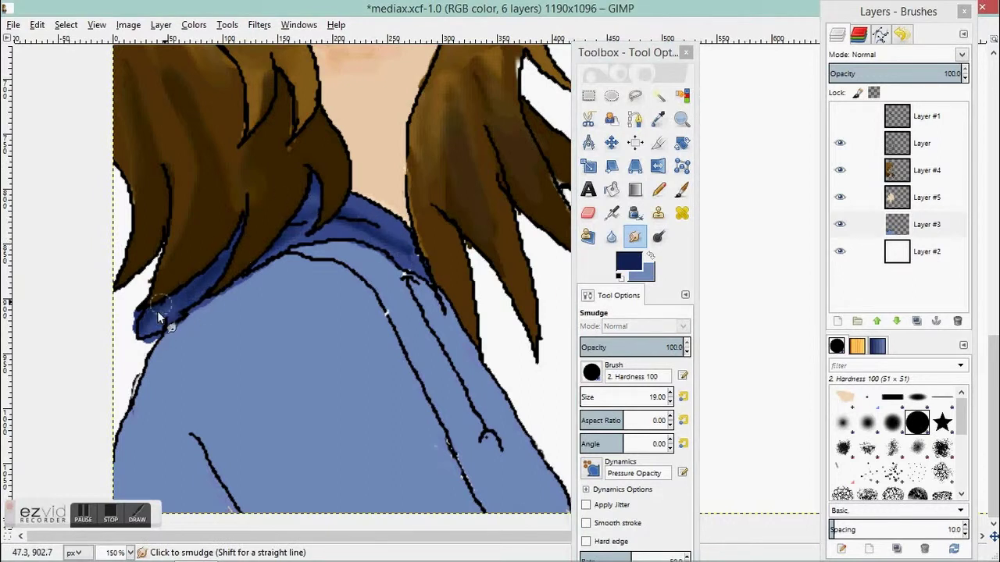
Choose a medium blue and shade the hoodie just below the hood with the Pencil at size 5
left_click(650, 256)
left_click(629, 261)
left_click(94, 230)
left_click(258, 340)
left_click(658, 190)
left_click(671, 401)
left_click(671, 394)
left_click_drag(298, 251, 324, 258)
Extend the medium blue Pencil shading down along the hoodie's front seam to the canvas edge
left_click(682, 119)
left_click(596, 367)
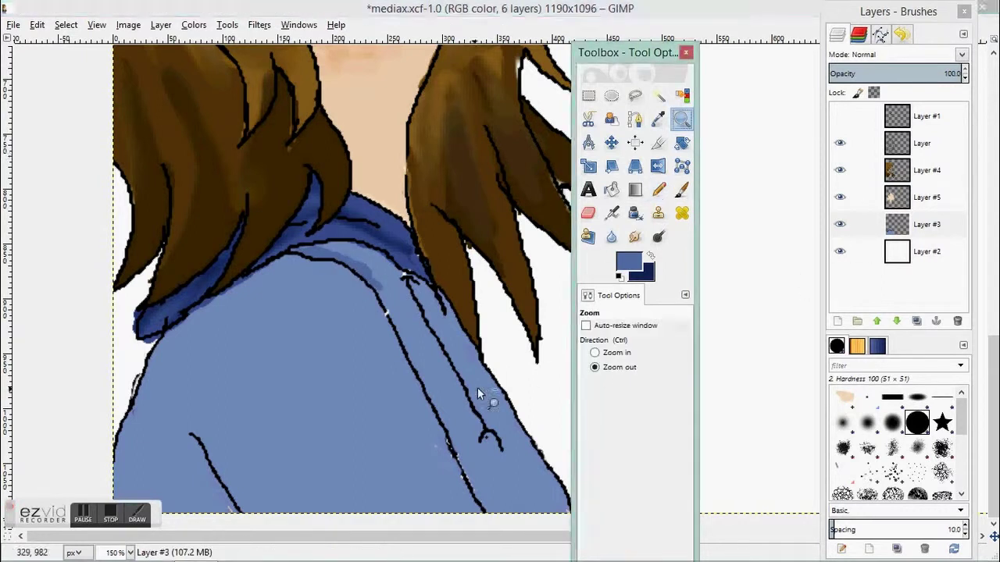
left_click(500, 388)
left_click(658, 190)
left_click_drag(241, 320, 315, 478)
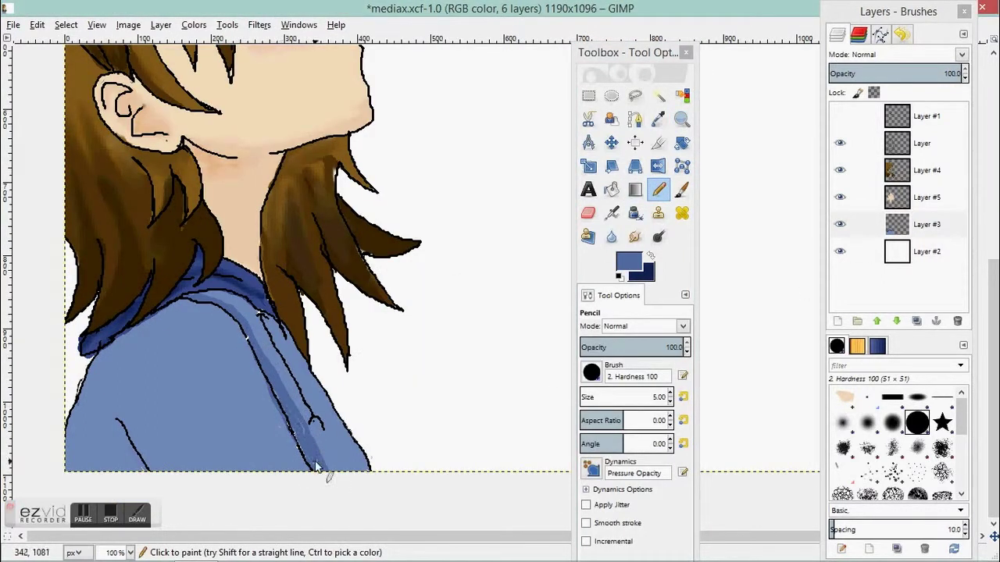
Blend the front seam shading into the sampled light blue, and shade and smudge the hoodie's lower front edge at size 14
left_click(651, 256)
left_click(658, 120)
left_click(334, 436)
left_click(658, 190)
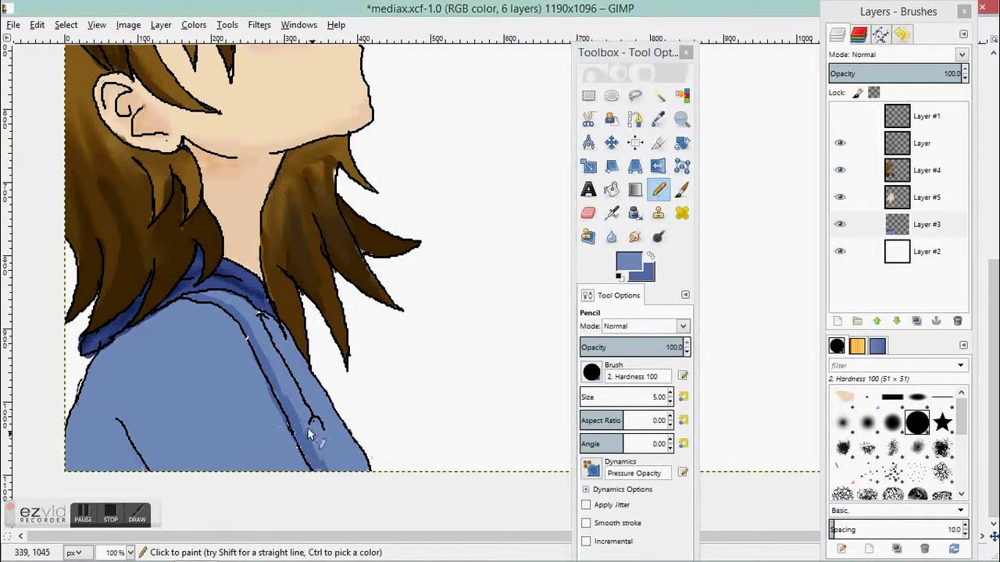
key("s")
left_click(658, 192)
left_click(651, 256)
mouse_move(322, 470)
left_mouse_down()
mouse_move(365, 471)
mouse_move(321, 467)
left_mouse_up()
left_click(633, 242)
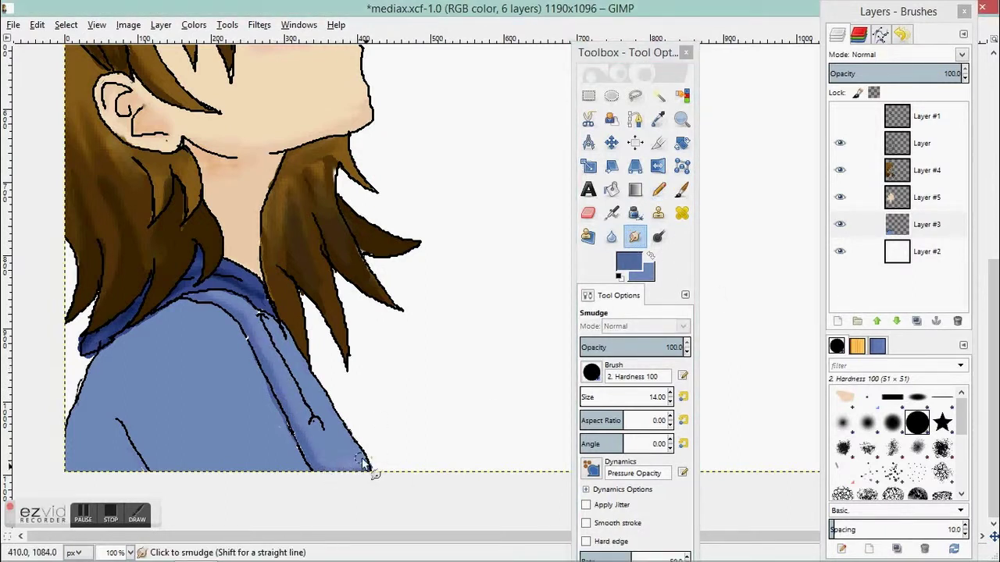
Outline a sleeve shadow with the Pencil at size 8, fill it medium blue and blend it with the Smudge tool at size 14
key("n")
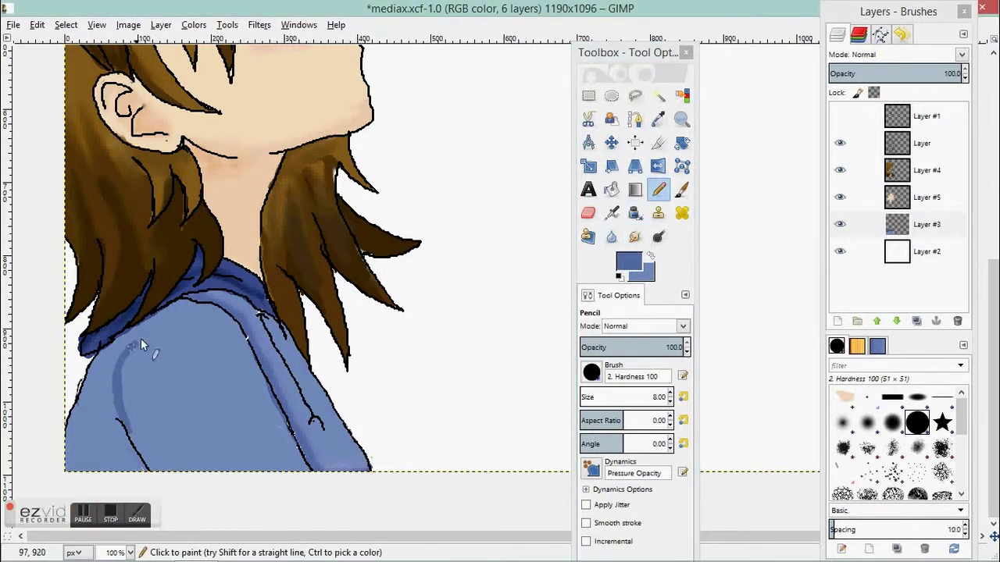
left_click(612, 190)
left_click(148, 414)
left_click(635, 238)
left_click_drag(205, 469, 186, 446)
left_click(670, 401)
left_click_drag(137, 342, 131, 359)
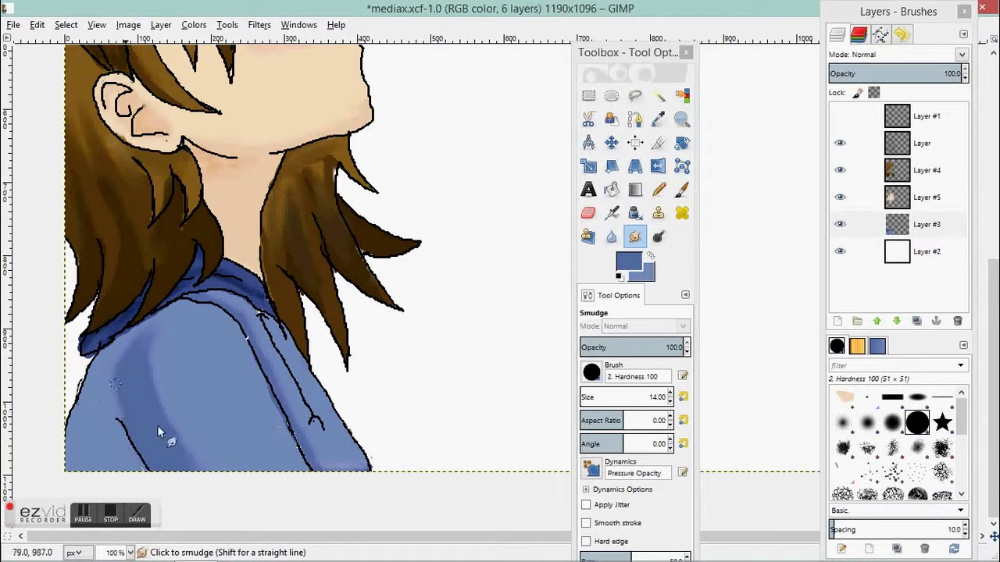
Choose a darker blue, pencil more shading at the top of the hoodie's front seam and smudge it
left_click(670, 400)
left_click(628, 264)
left_click(89, 223)
left_click(258, 338)
left_click(659, 190)
left_click(670, 400)
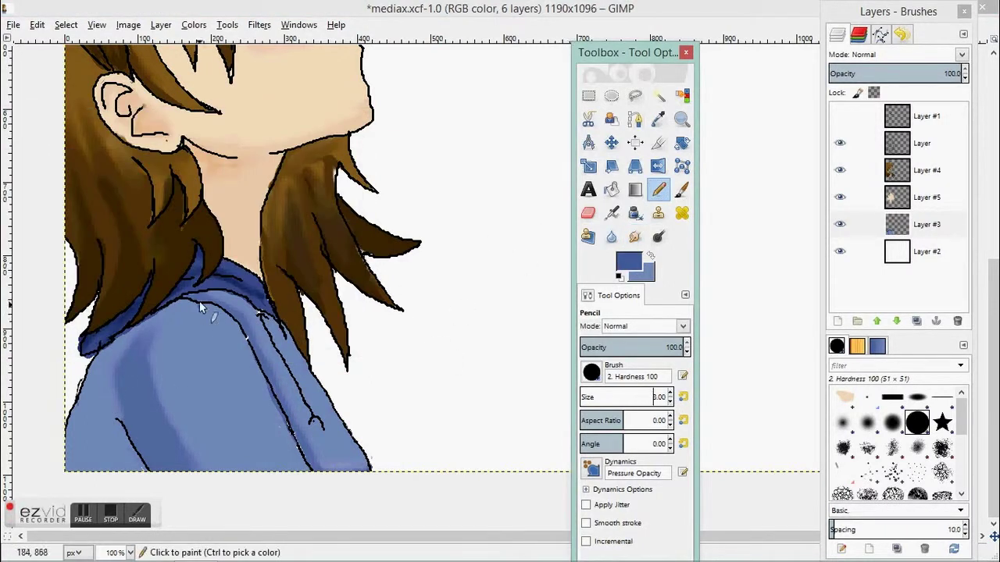
left_click(224, 311)
key("s")
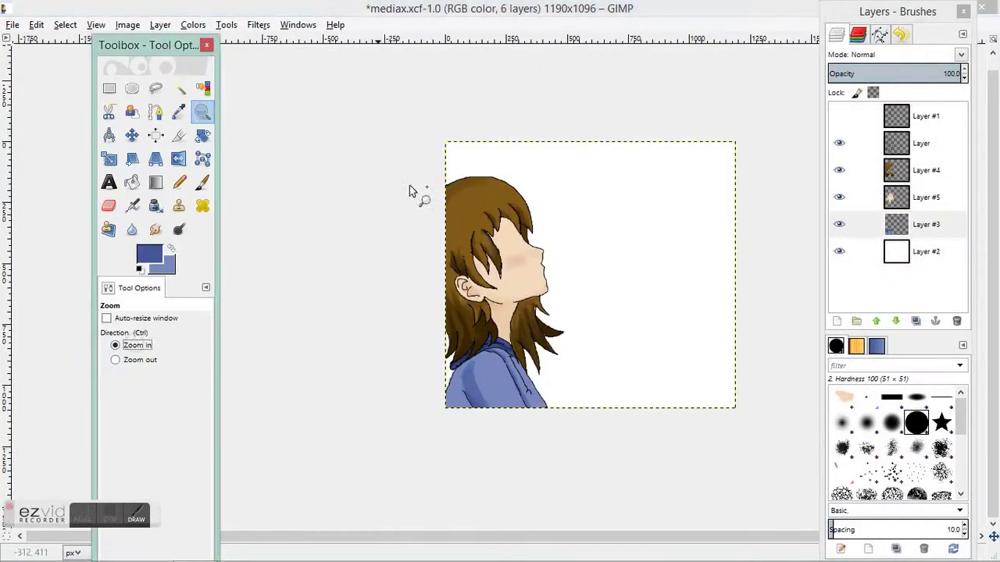
Draw the hoodie's drawstring down the front in dark navy with the Pencil at size 2 on Layer #3
left_click(413, 195)
left_click(156, 257)
left_click(258, 339)
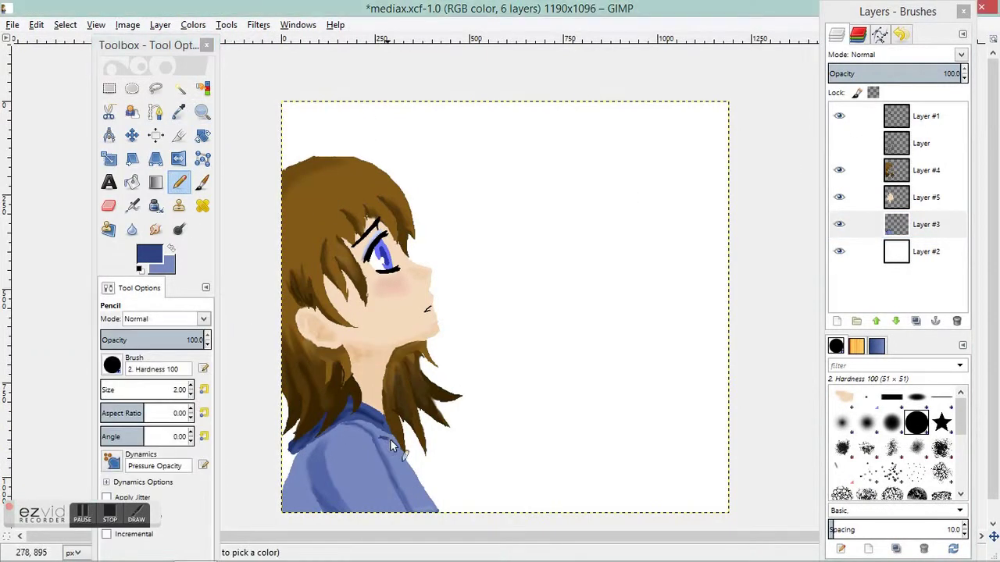
left_click(191, 389)
left_click(149, 254)
left_click(68, 196)
left_click(258, 339)
left_click_drag(380, 437, 419, 503)
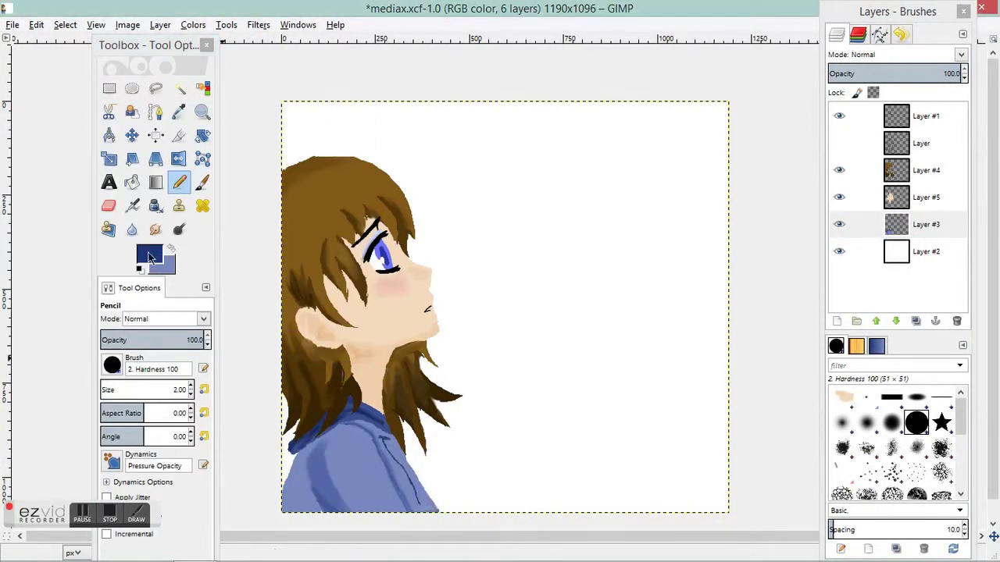
key("shift+d")
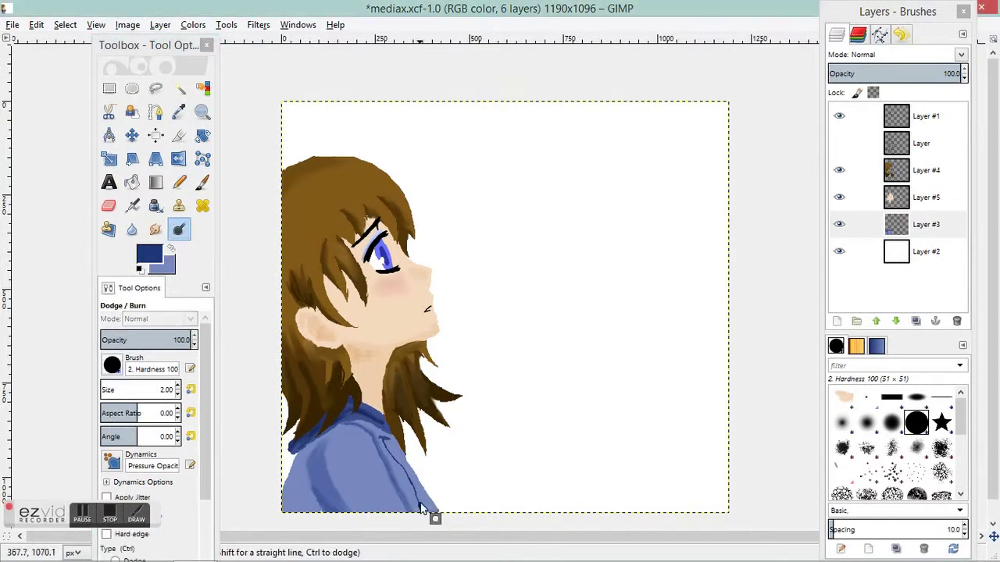
Fill the background on Layer #2 with a very dark purple
left_click(893, 251)
left_click(149, 254)
left_click(138, 195)
left_click(259, 339)
left_click(132, 182)
left_click(598, 328)
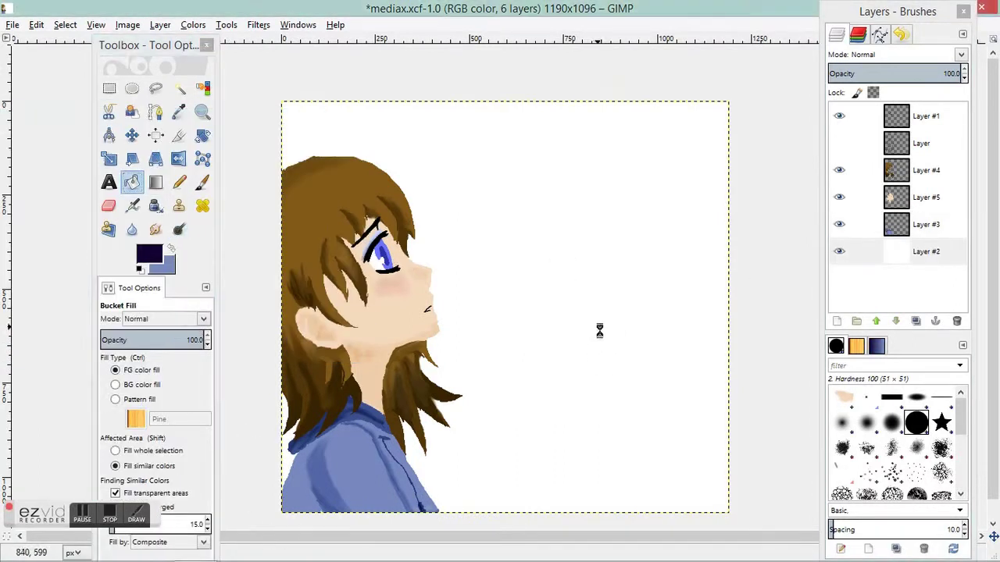
Soften the edges of the skin, hair and hoodie on Layers #5, #4 and #3 with the Blur tool at size 70.24
left_click(890, 199)
left_click(131, 229)
left_click(179, 181)
left_click(132, 229)
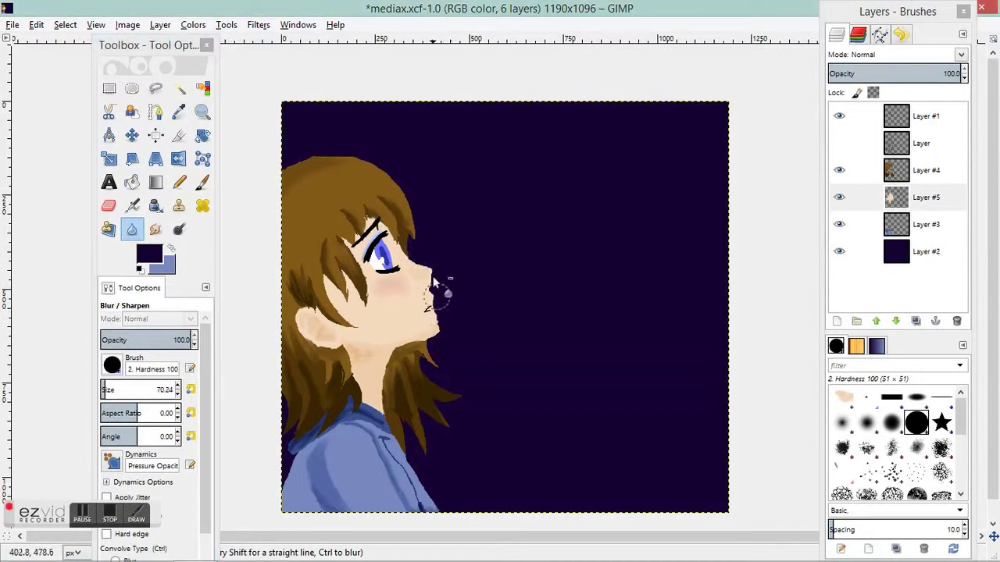
key("Page_Up")
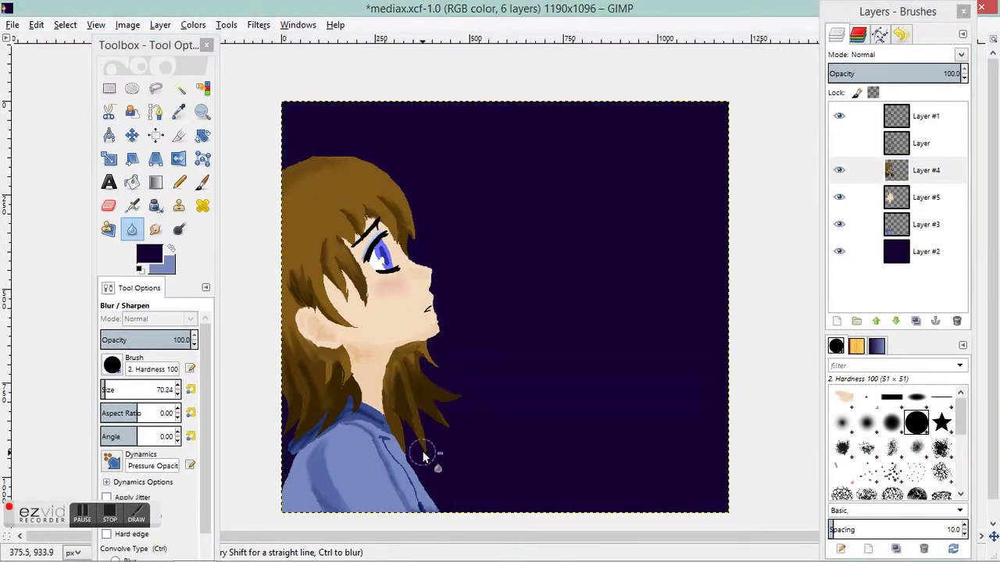
key("Page_Down")
key("Page_Down")
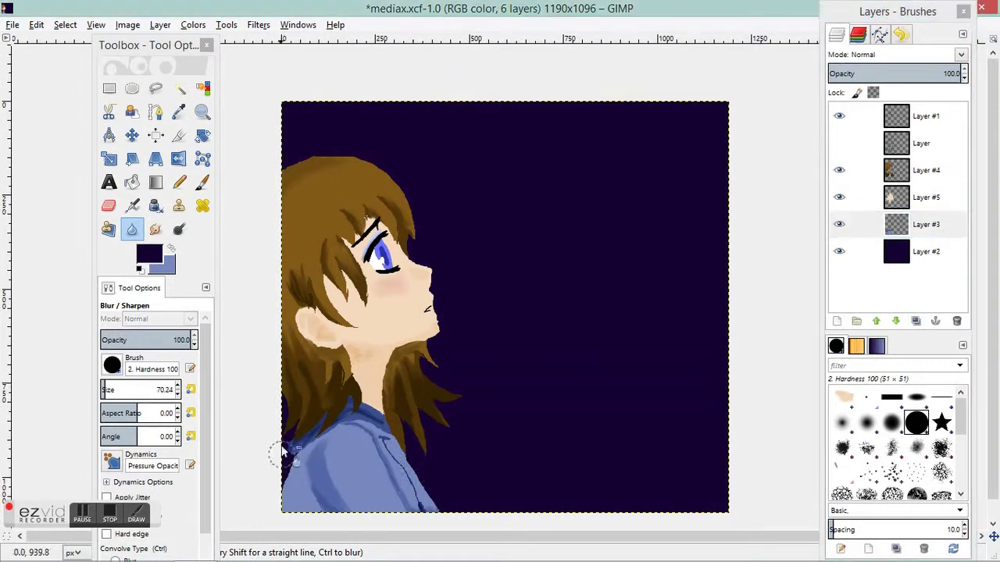
Delete the hidden line-art layer and merge the girl's visible layers into one, keeping the background layer separate
left_click_drag(921, 141, 958, 321)
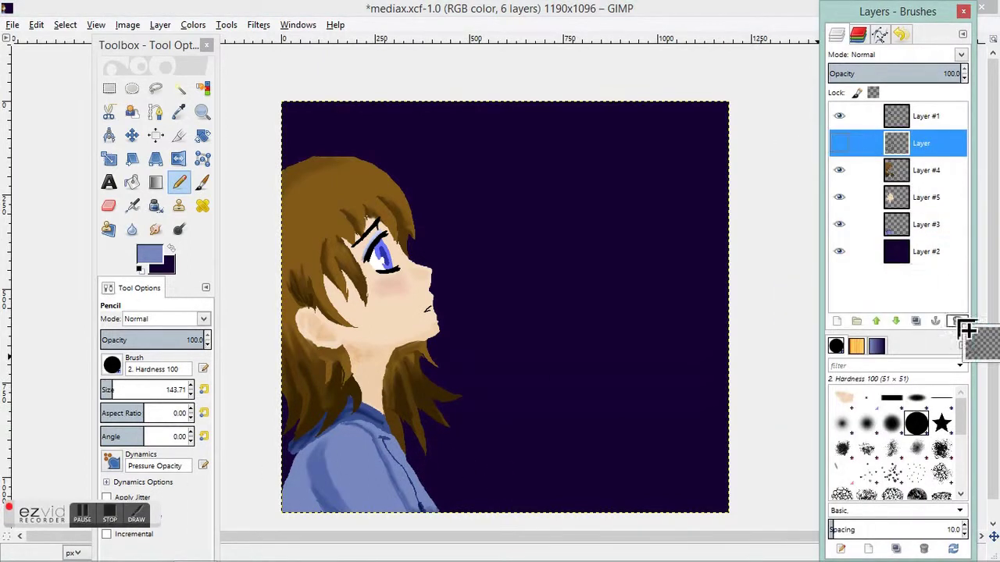
left_click(839, 224)
right_click(925, 116)
left_click(878, 506)
key("ctrl+z")
right_click(912, 197)
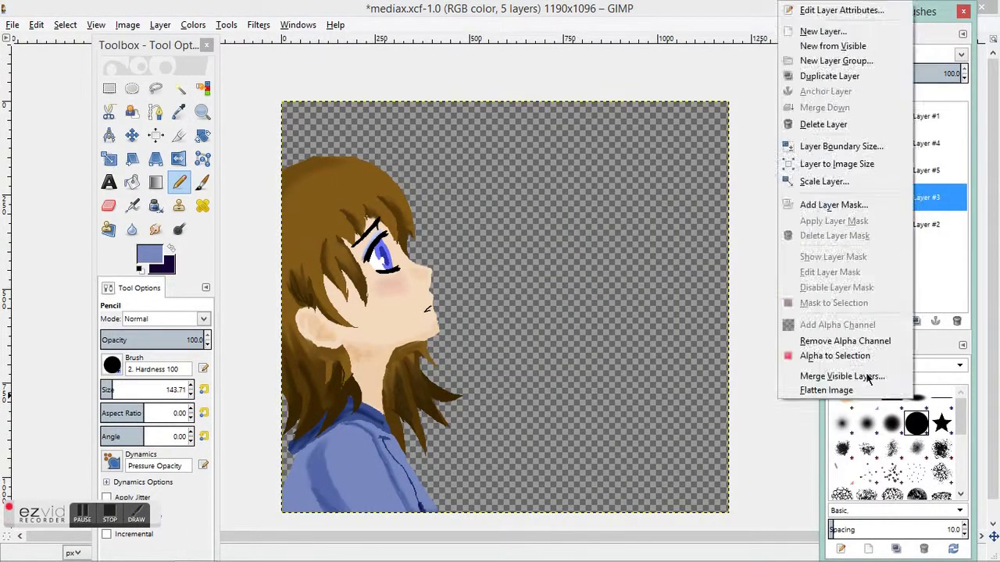
left_click(868, 377)
left_click(188, 277)
Show the background layer, hide the merged girl layer and choose a dark greyish green as the drawing colour
left_click(839, 143)
left_click(839, 116)
left_click(148, 253)
left_click(138, 234)
left_click(53, 256)
left_click_drag(52, 256, 47, 253)
left_click(269, 339)
Refill the background on Layer #2 with a darker, nearly black purple
left_click(171, 248)
left_click(149, 253)
left_click(35, 168)
left_click(263, 342)
left_click(132, 182)
left_click(468, 236)
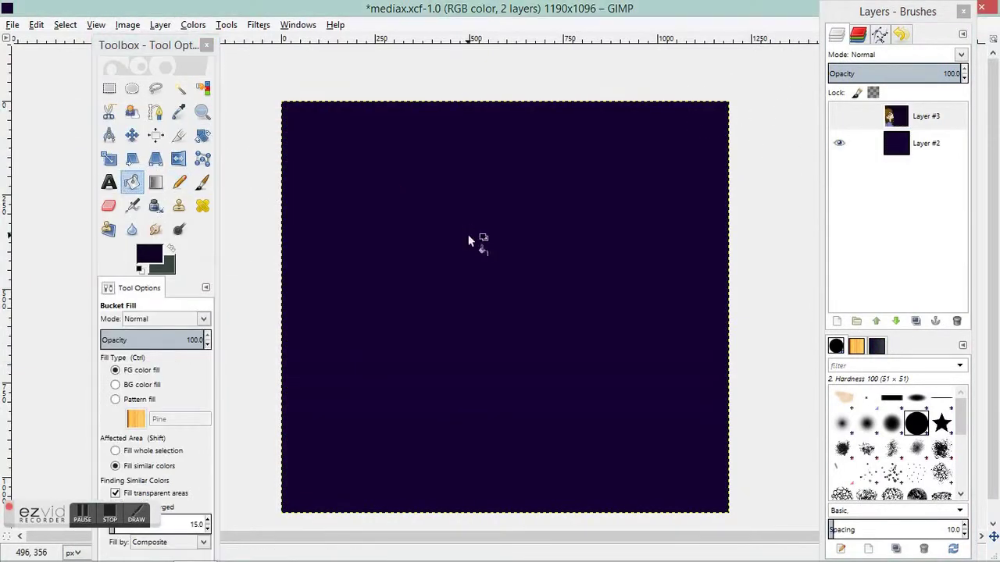
Add a new layer and sketch fir tree outlines along its lower edge in greyish green with the Pencil at size 3
key("ctrl+shift+n")
left_click(206, 328)
key("x")
key("n")
left_click_drag(113, 391, 102, 391)
left_click_drag(422, 509, 445, 465)
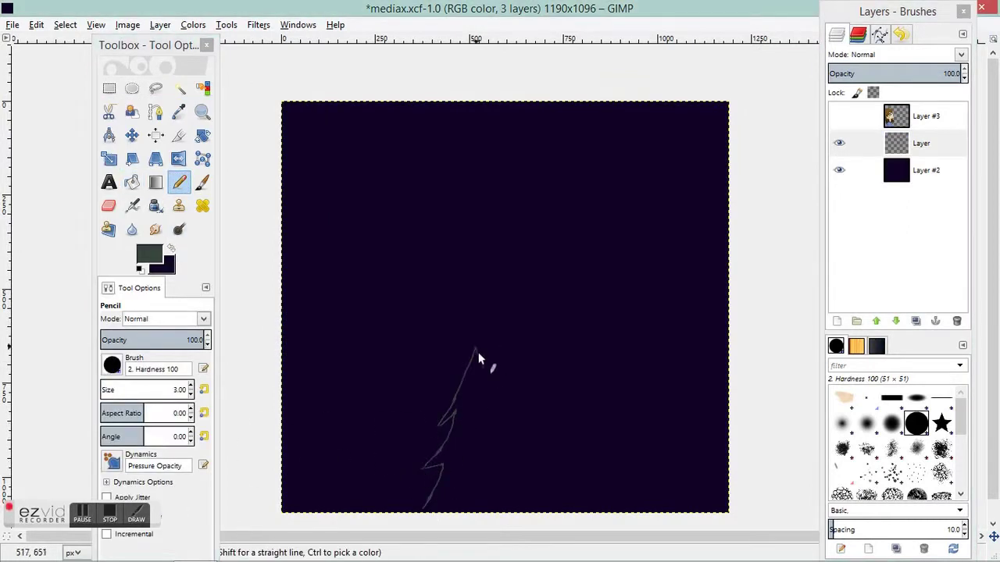
key("ctrl+z")
key("ctrl+z")
key("ctrl+z")
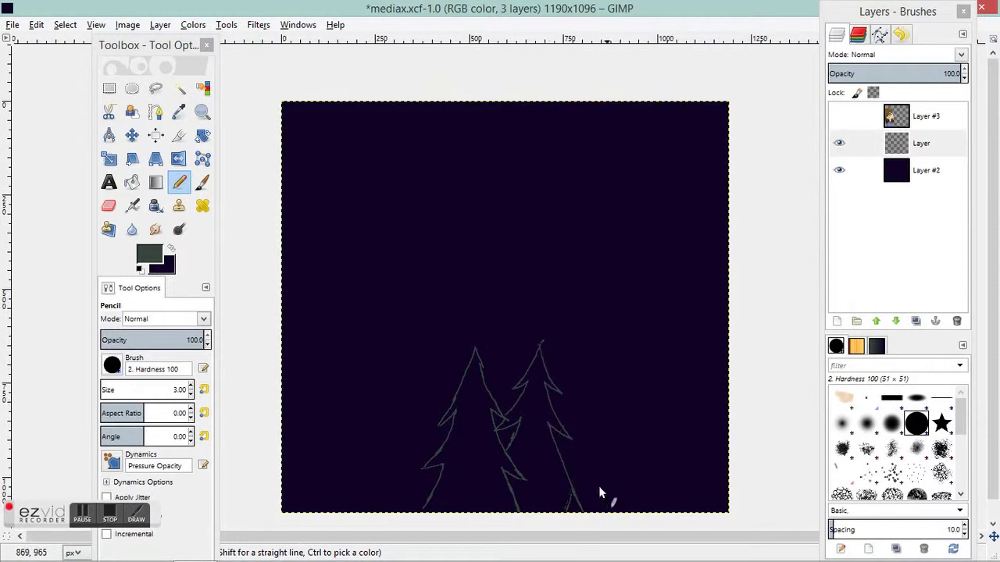
Sketch a taller third fir tree and a fourth one beside it toward the canvas's right edge
left_click_drag(581, 434, 576, 377)
mouse_move(639, 459)
left_mouse_down()
mouse_move(664, 502)
mouse_move(650, 447)
left_mouse_up()
key("ctrl+z")
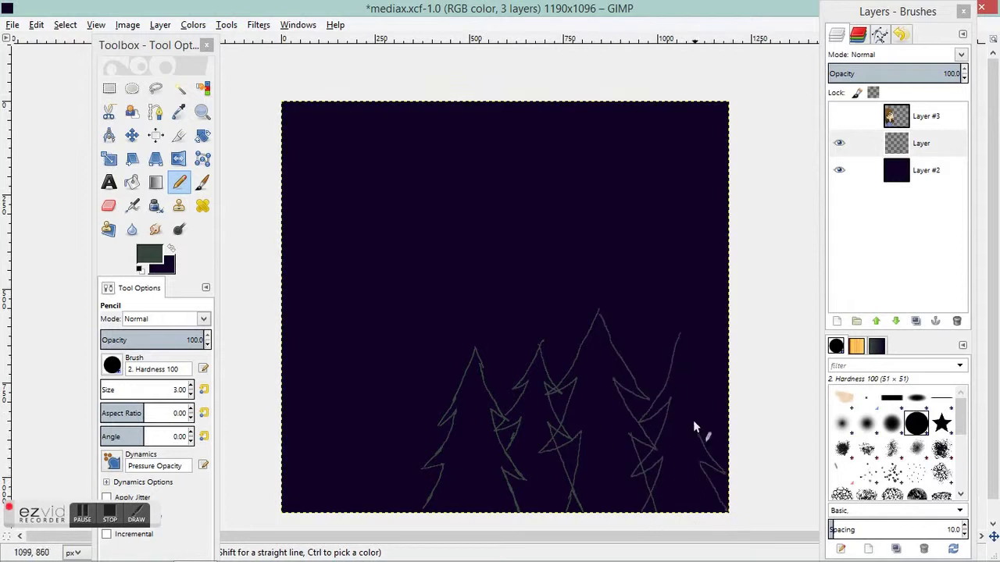
Clean up the overlapping tree outlines with the Eraser at size 17 and fill the trees with greyish green
key("shift+e")
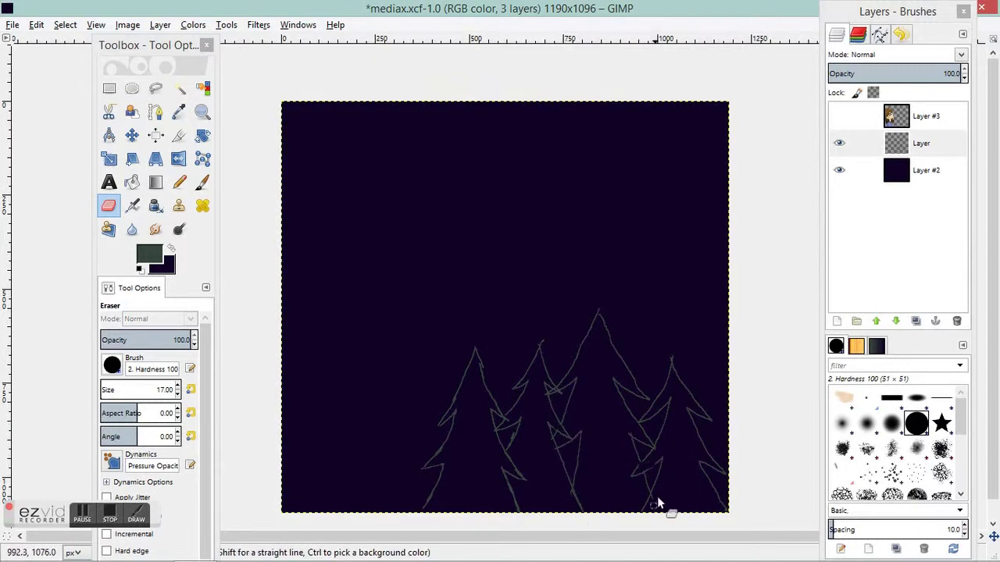
key("n")
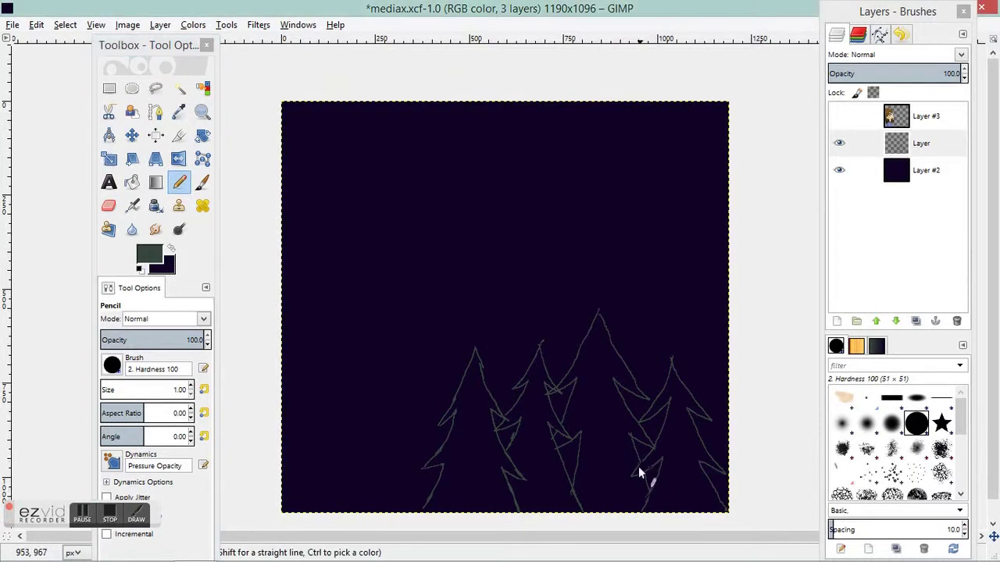
key("shift+b")
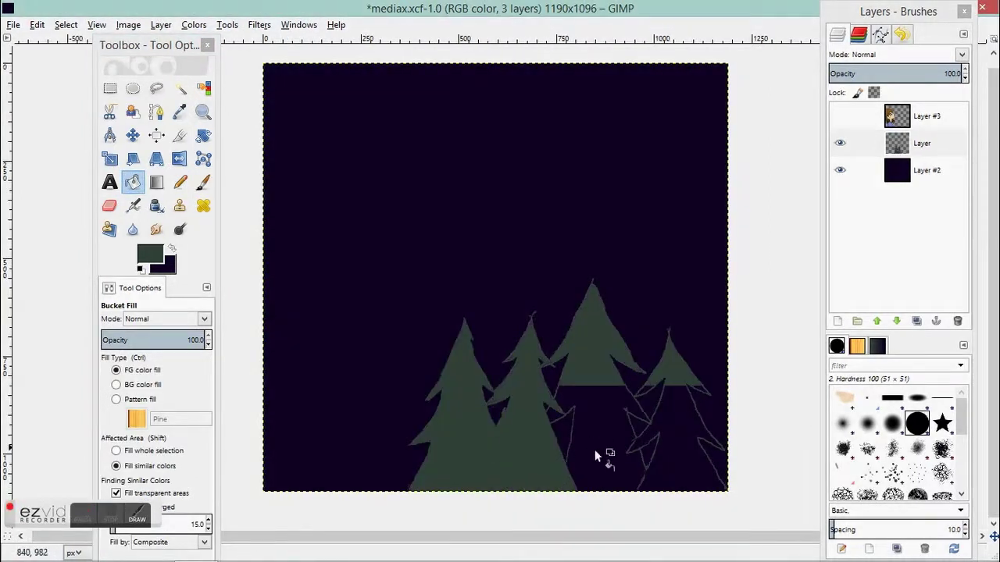
left_click(602, 457)
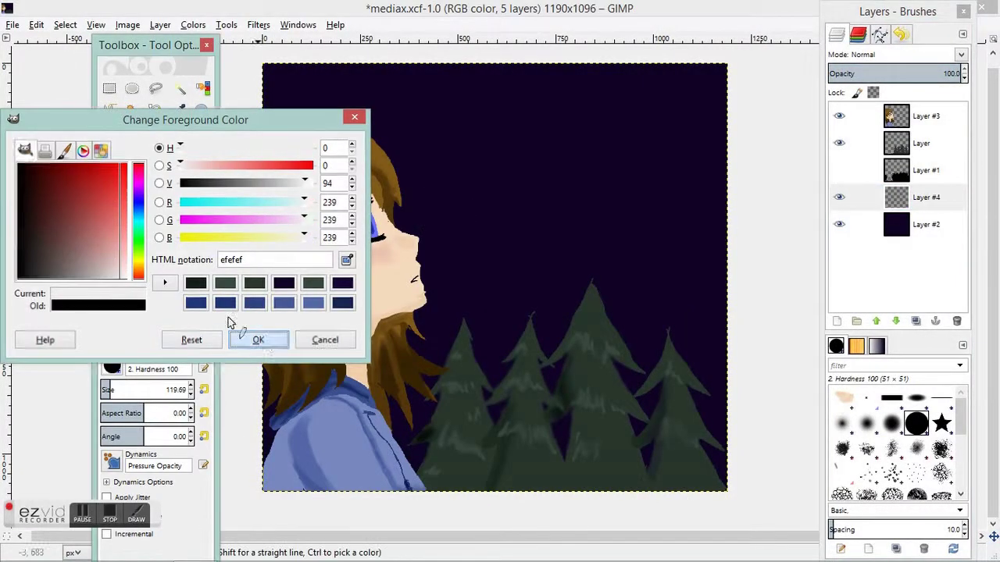
Set the foreground colour to light grey efefef for drawing on Layer #4
left_click(246, 337)
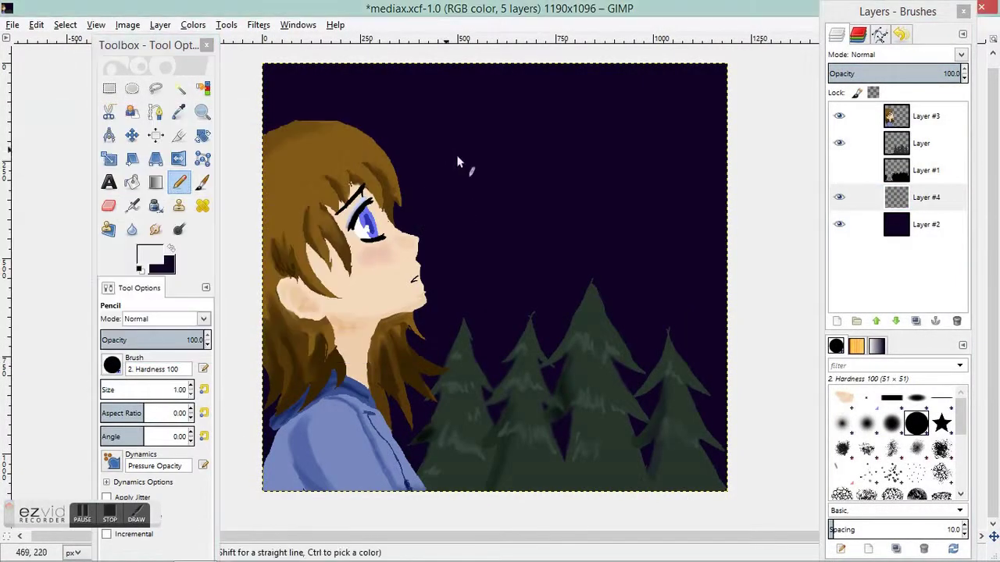